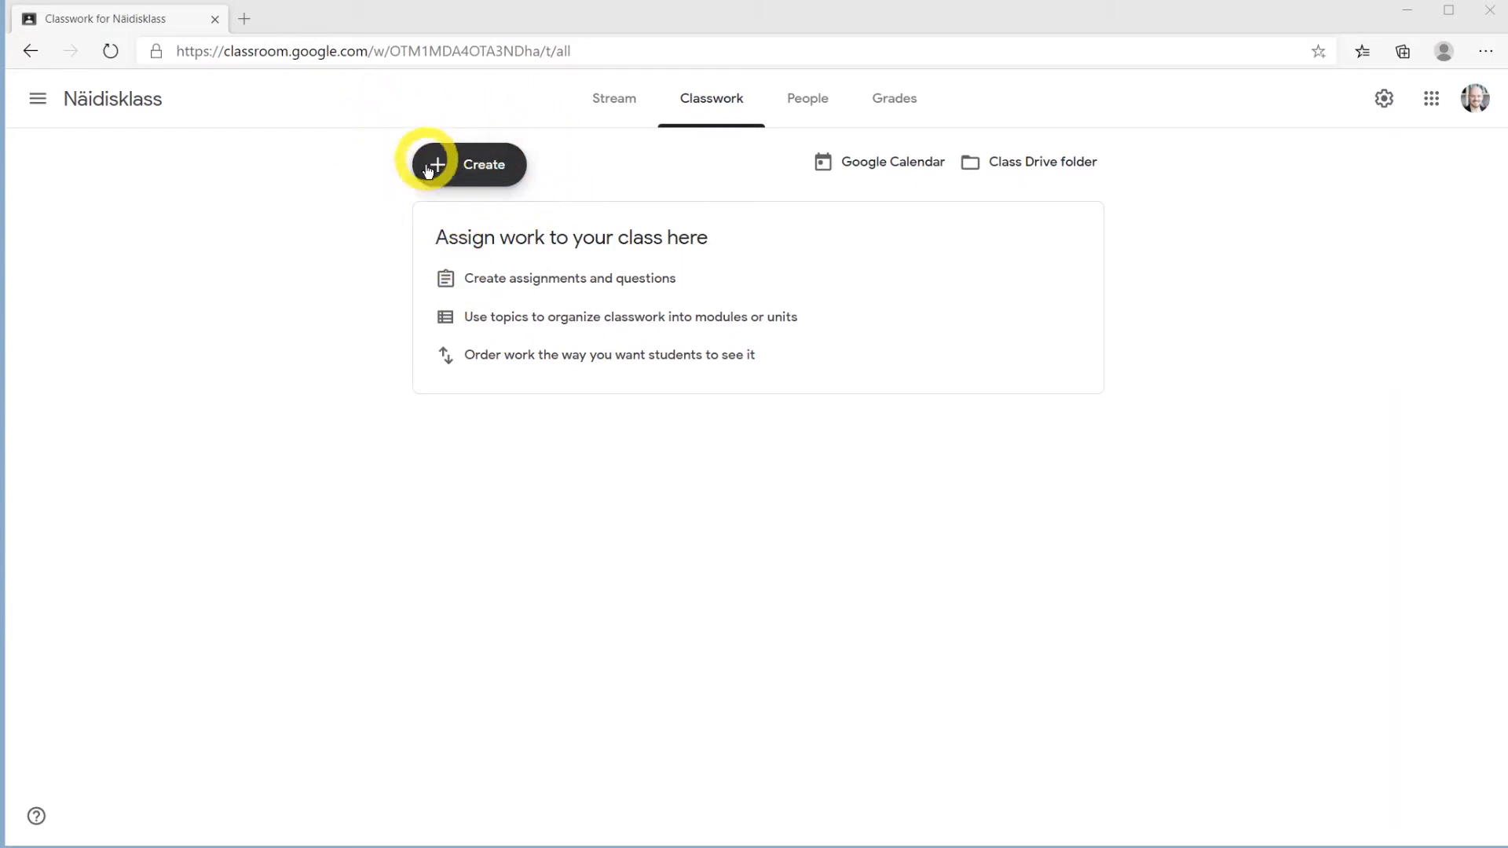
Add a classwork topic named "1. nädal"
left_click(475, 161)
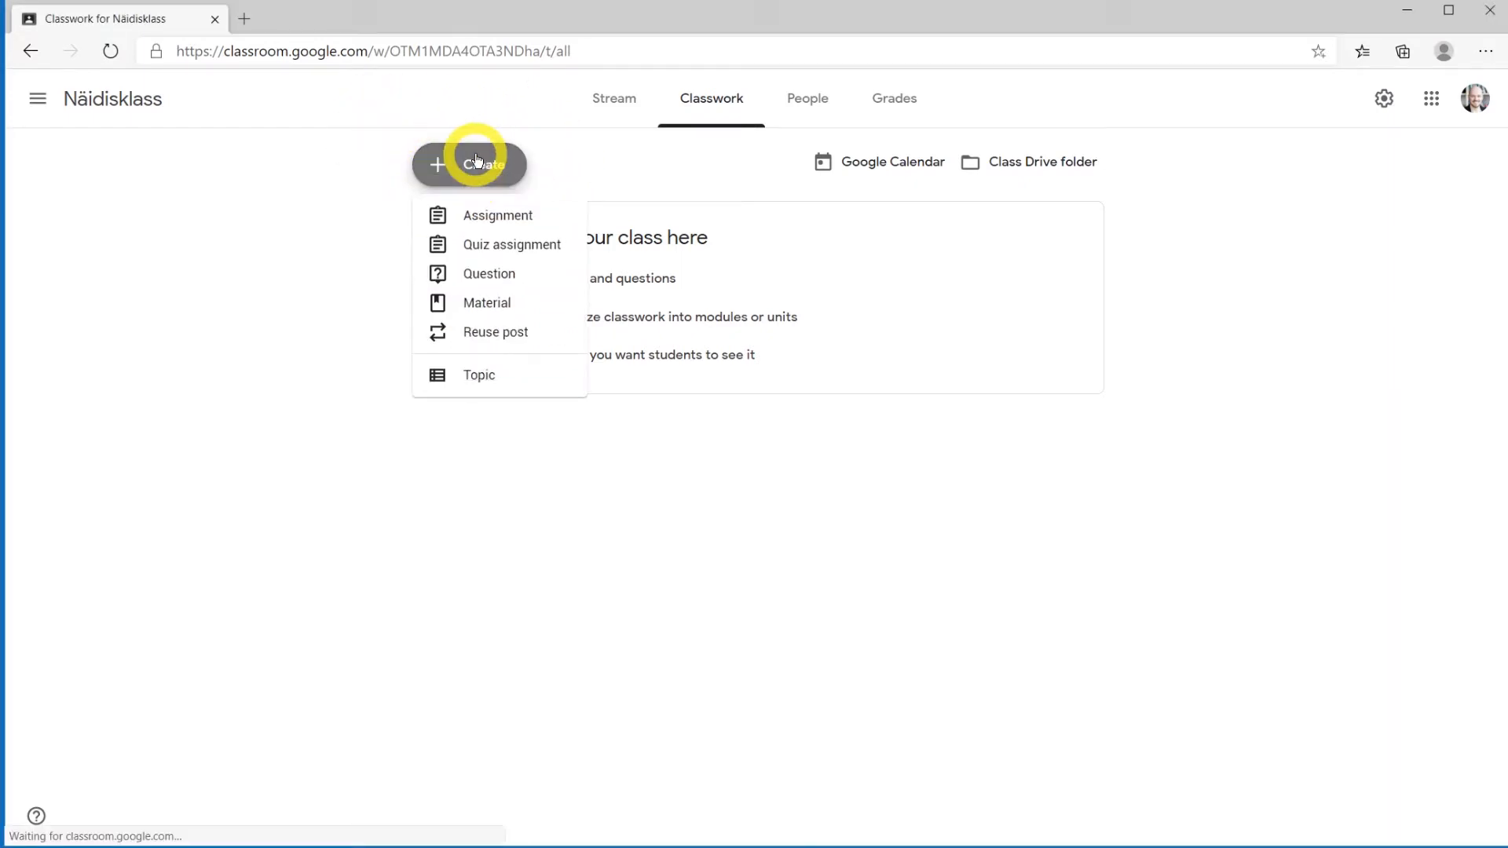
left_click(498, 381)
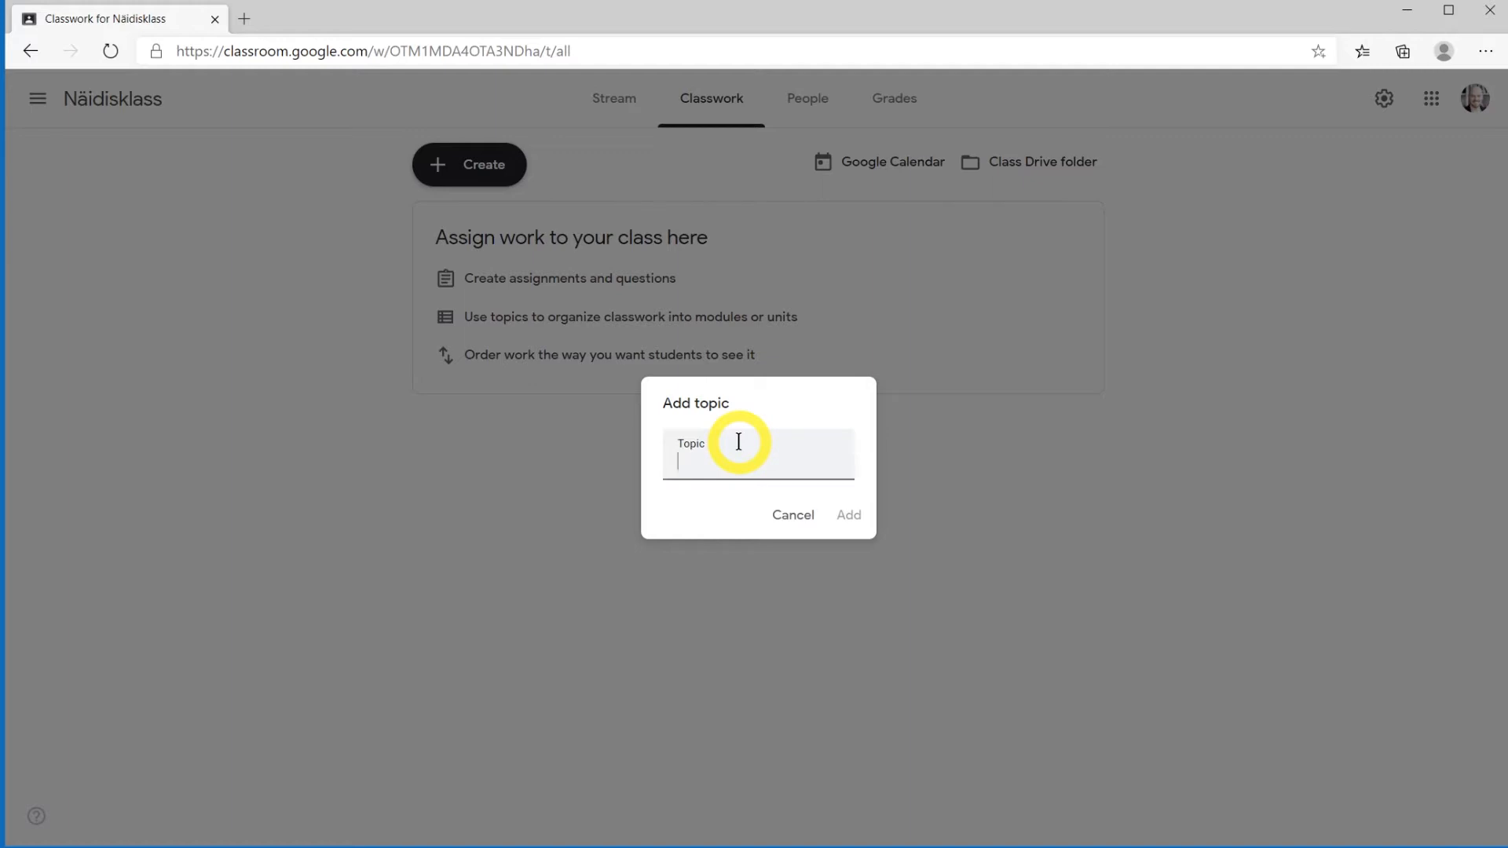
type("1. nädal")
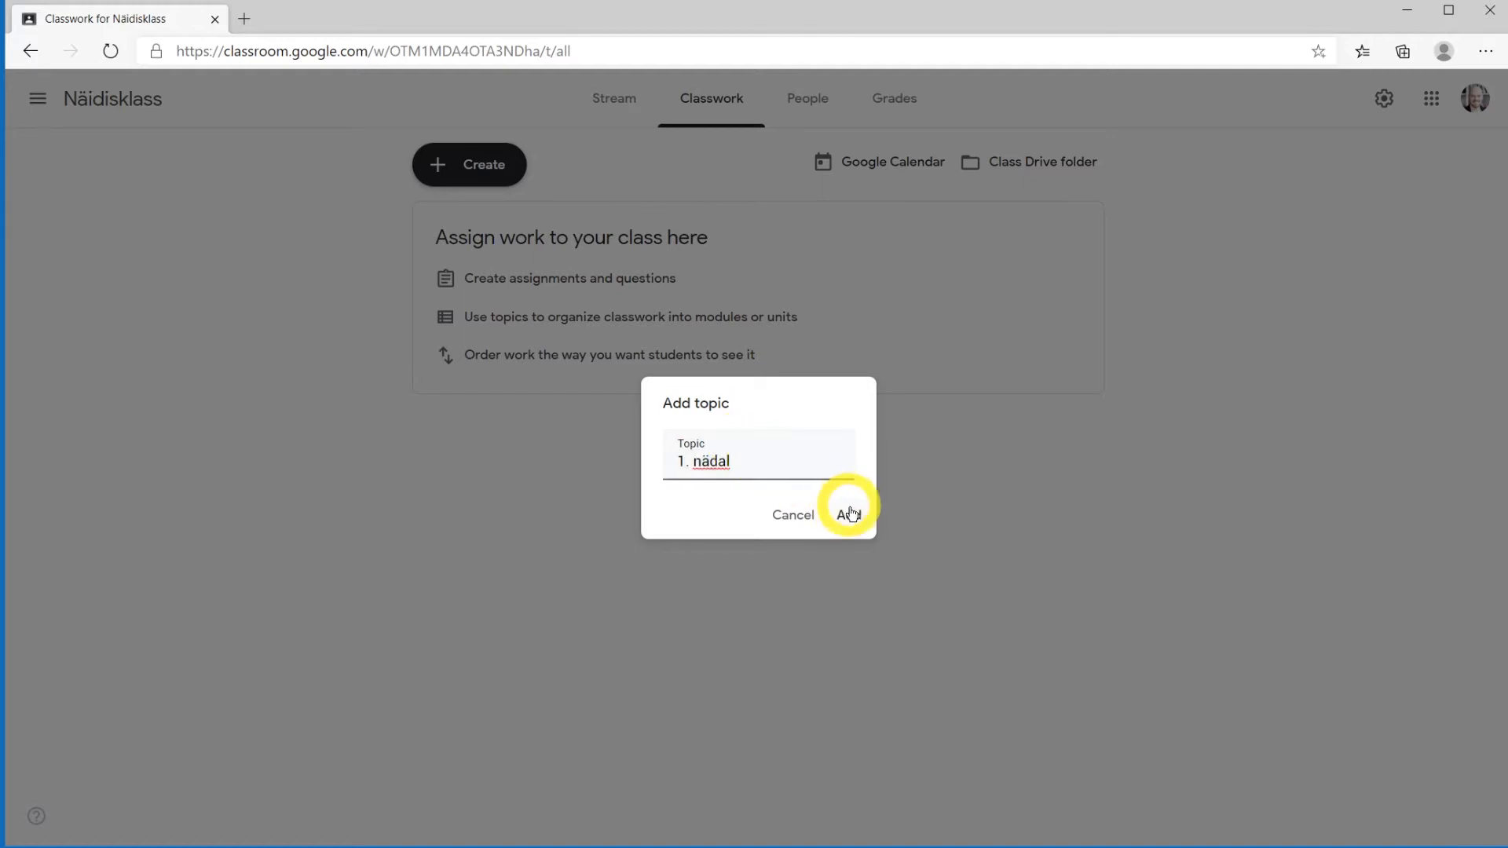
left_click(845, 512)
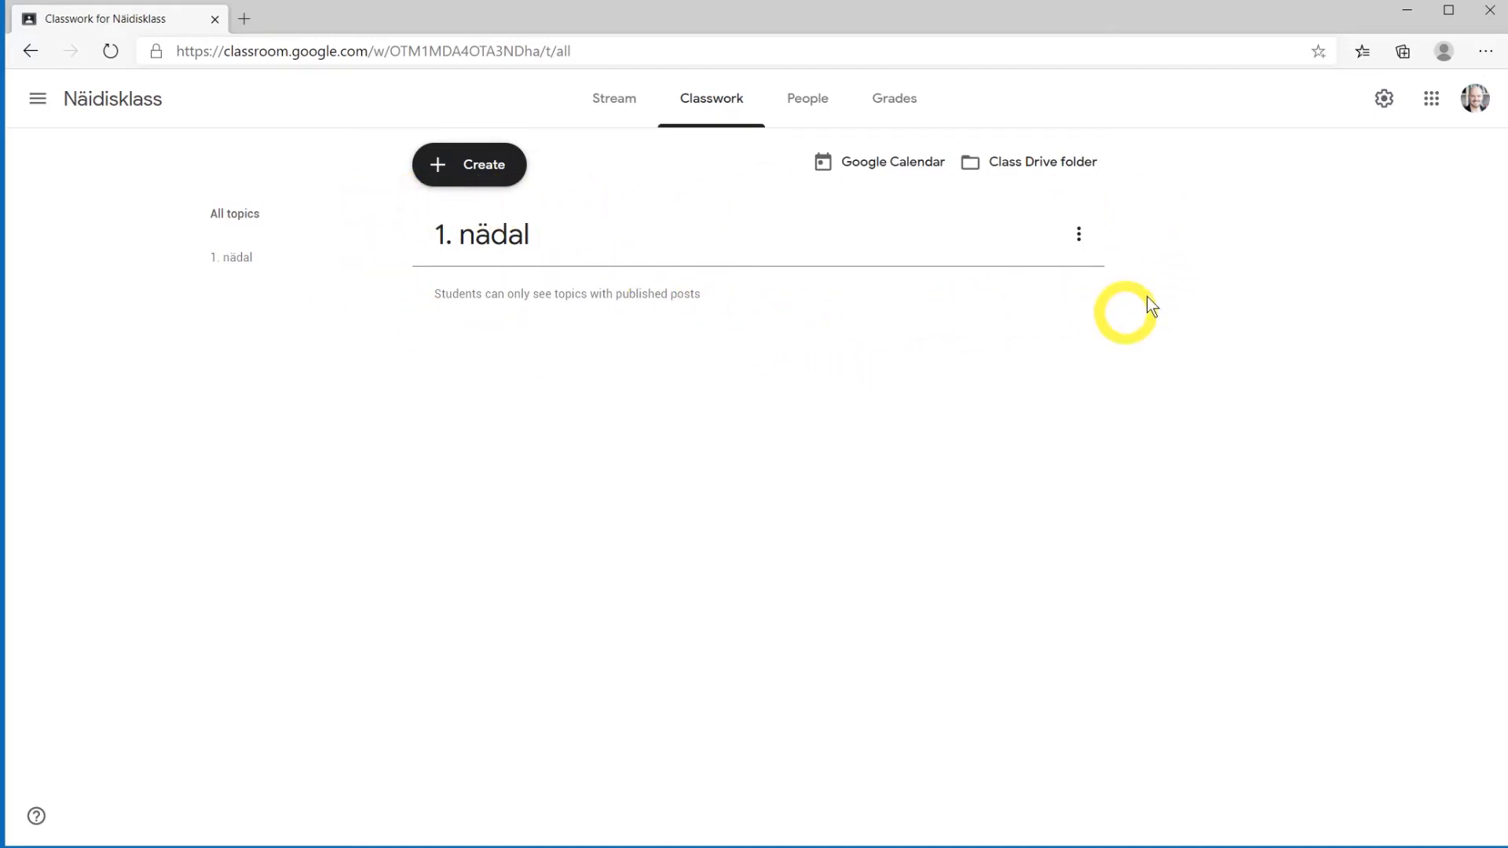
Add a second classwork topic named "2. nädal" and move it below the "1. nädal" topic
left_click(478, 171)
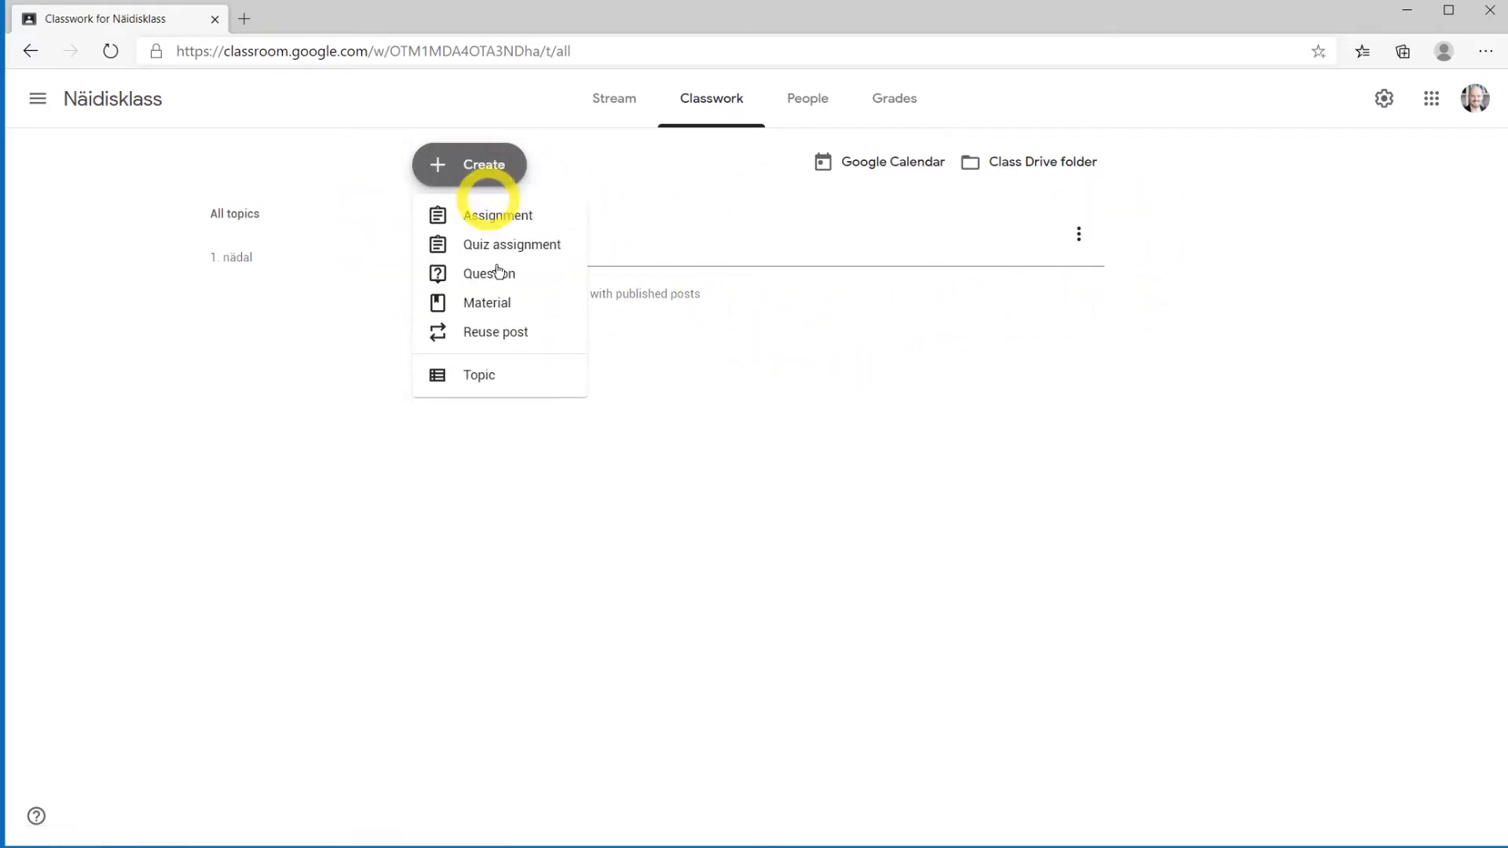
left_click(525, 378)
type("2. nädal")
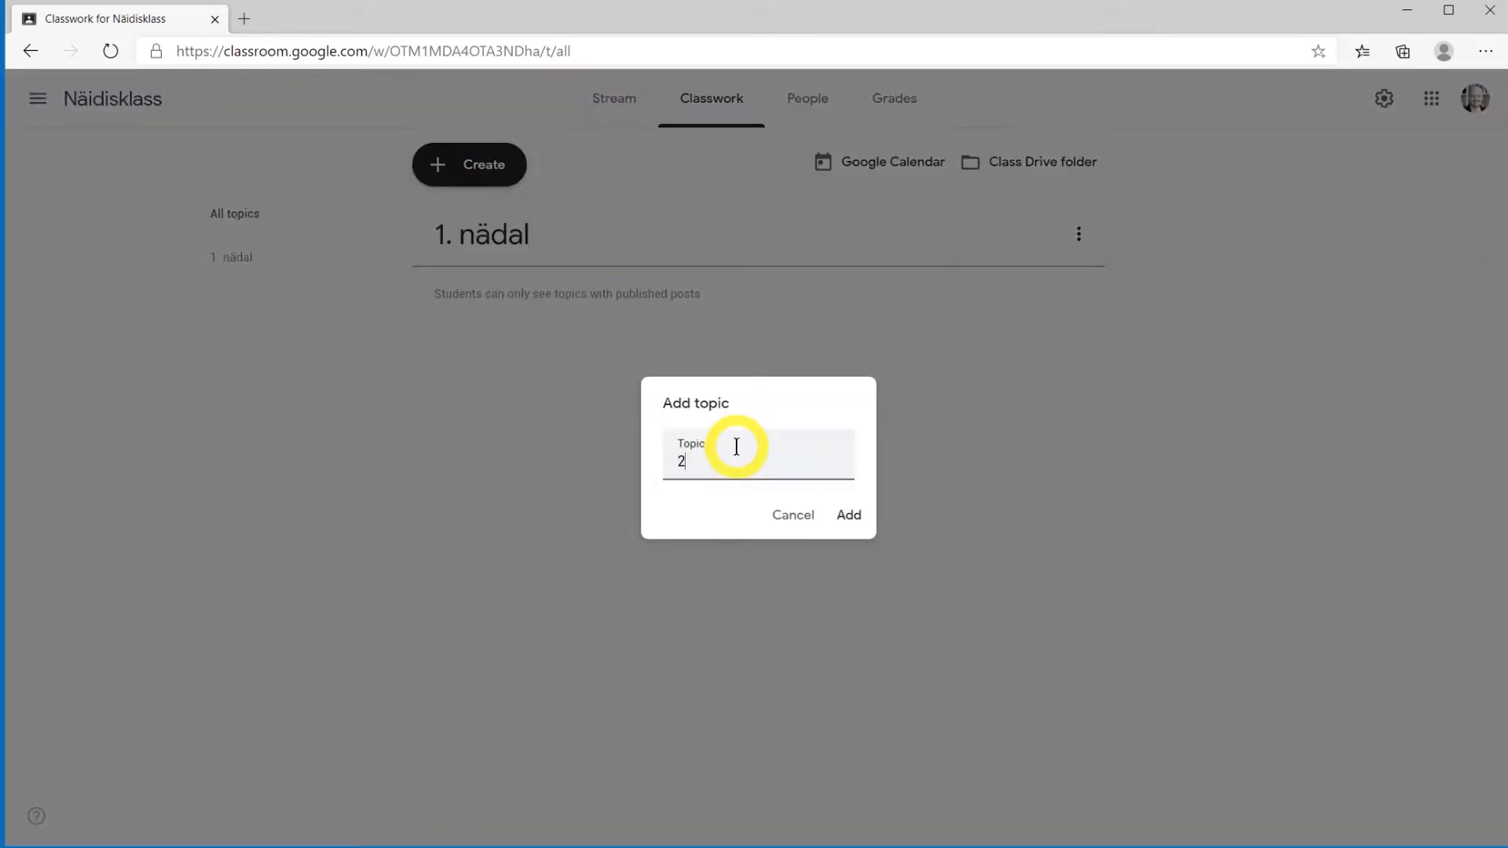
left_click(841, 519)
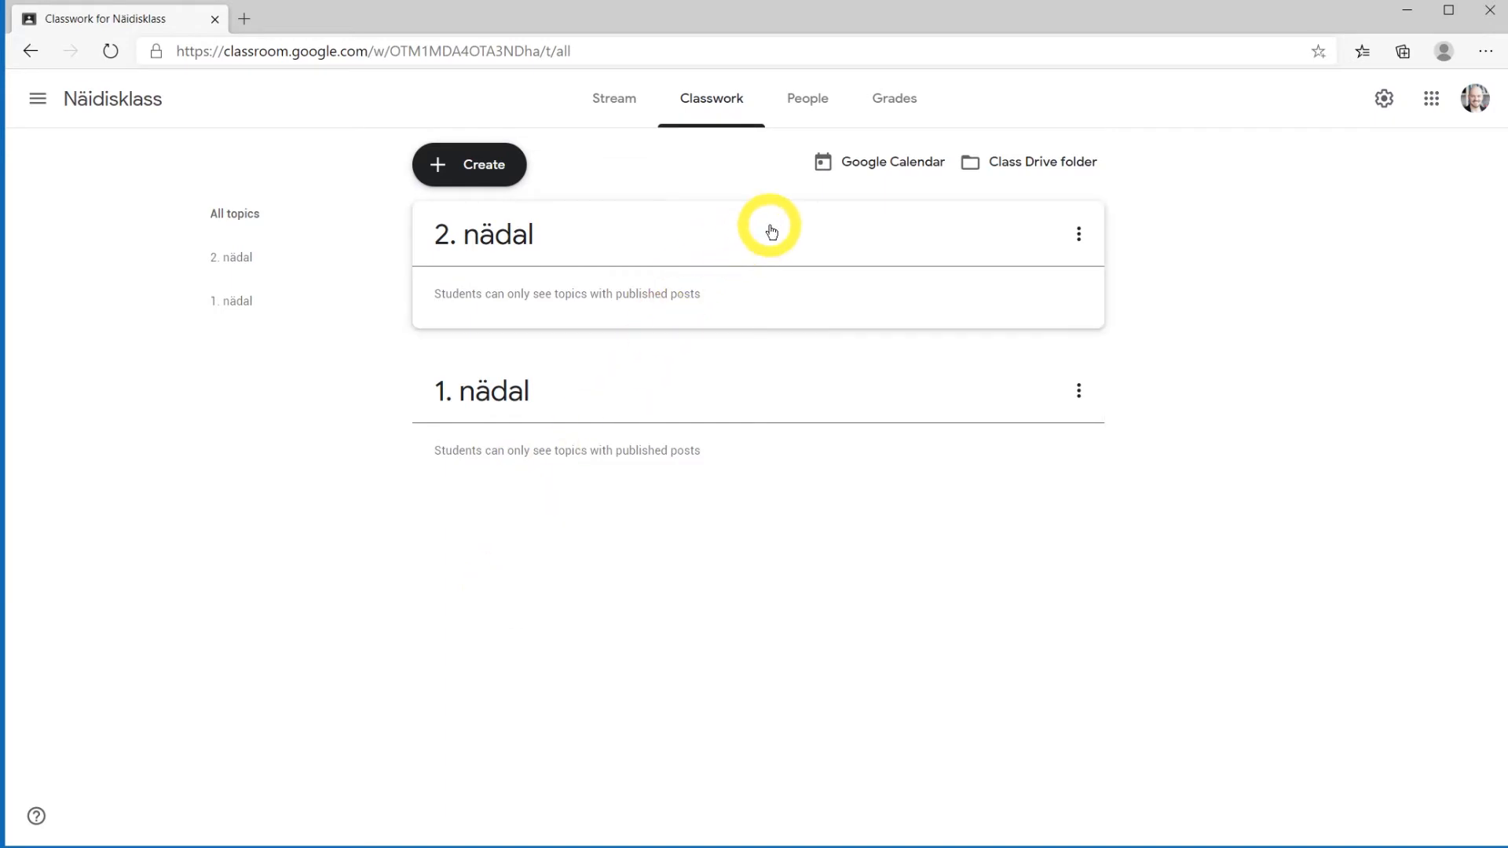
left_click_drag(771, 231, 753, 455)
left_click(604, 605)
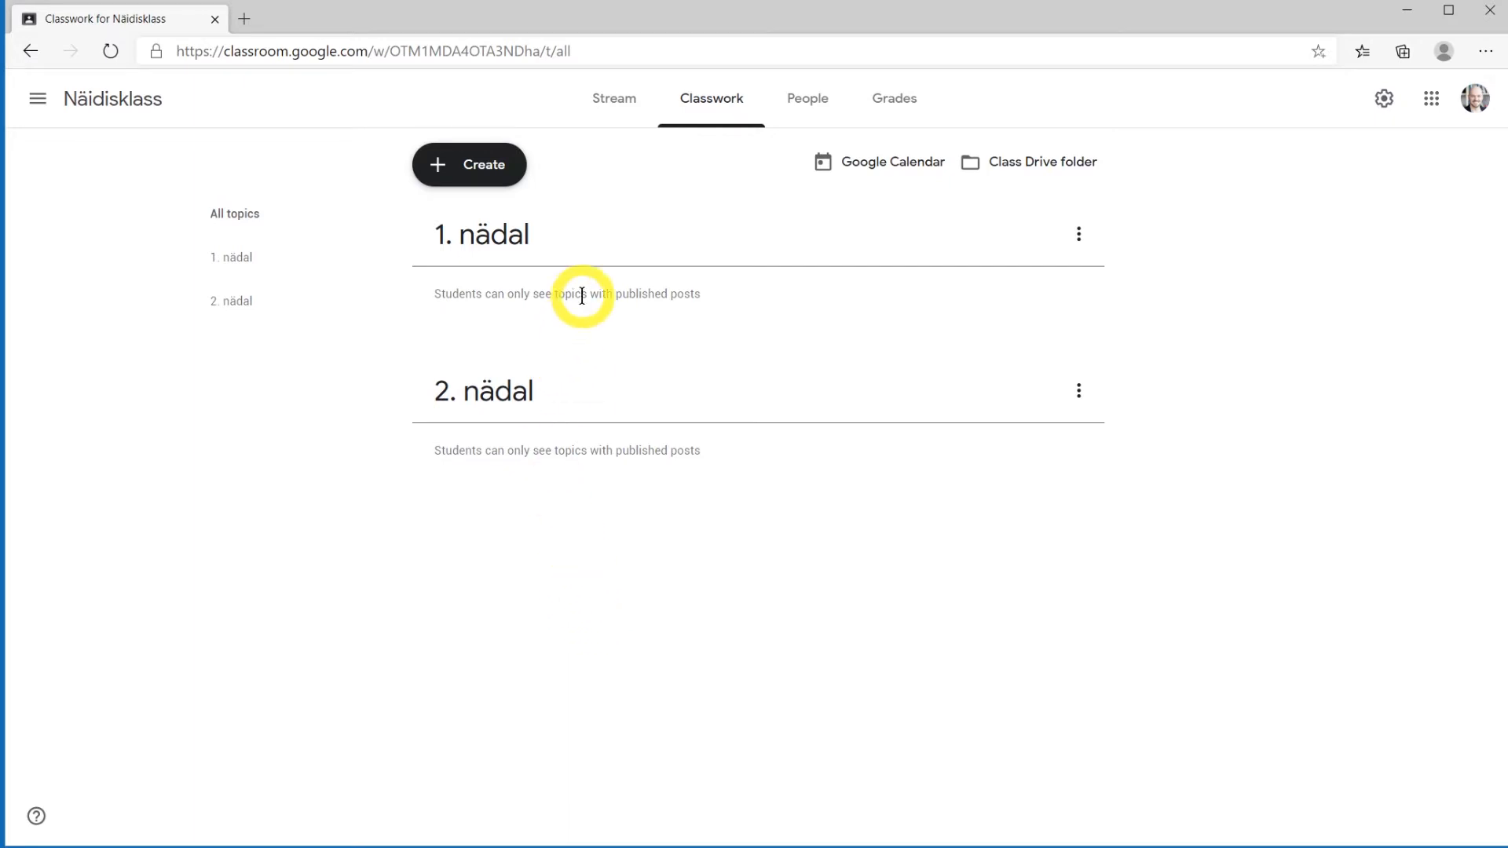
Create a material titled "Üks tore pilt" with the description "Vaadake palun seda toredat pilti!"
left_click(487, 163)
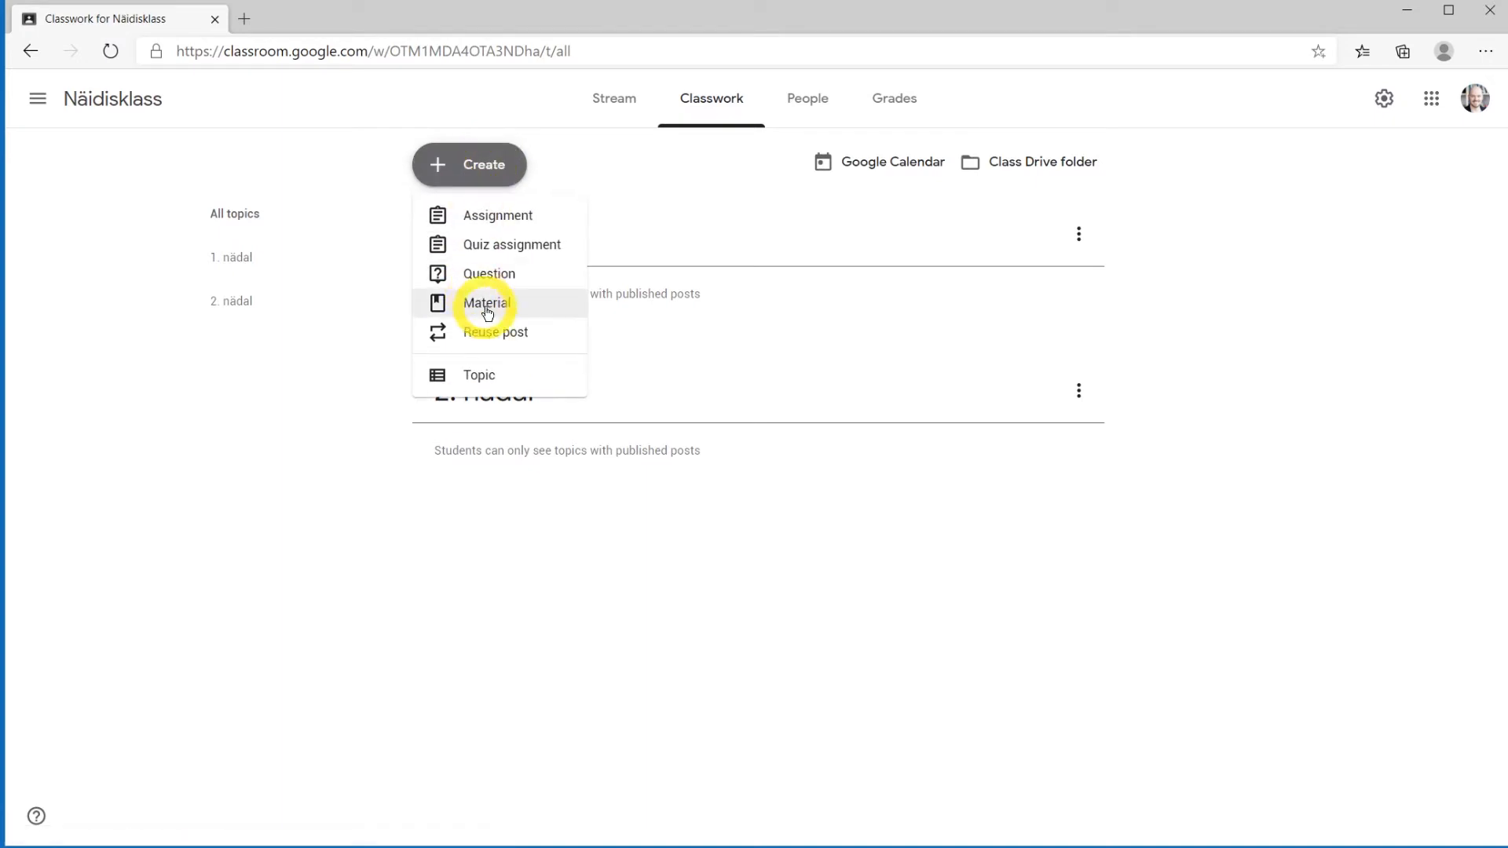
left_click(523, 305)
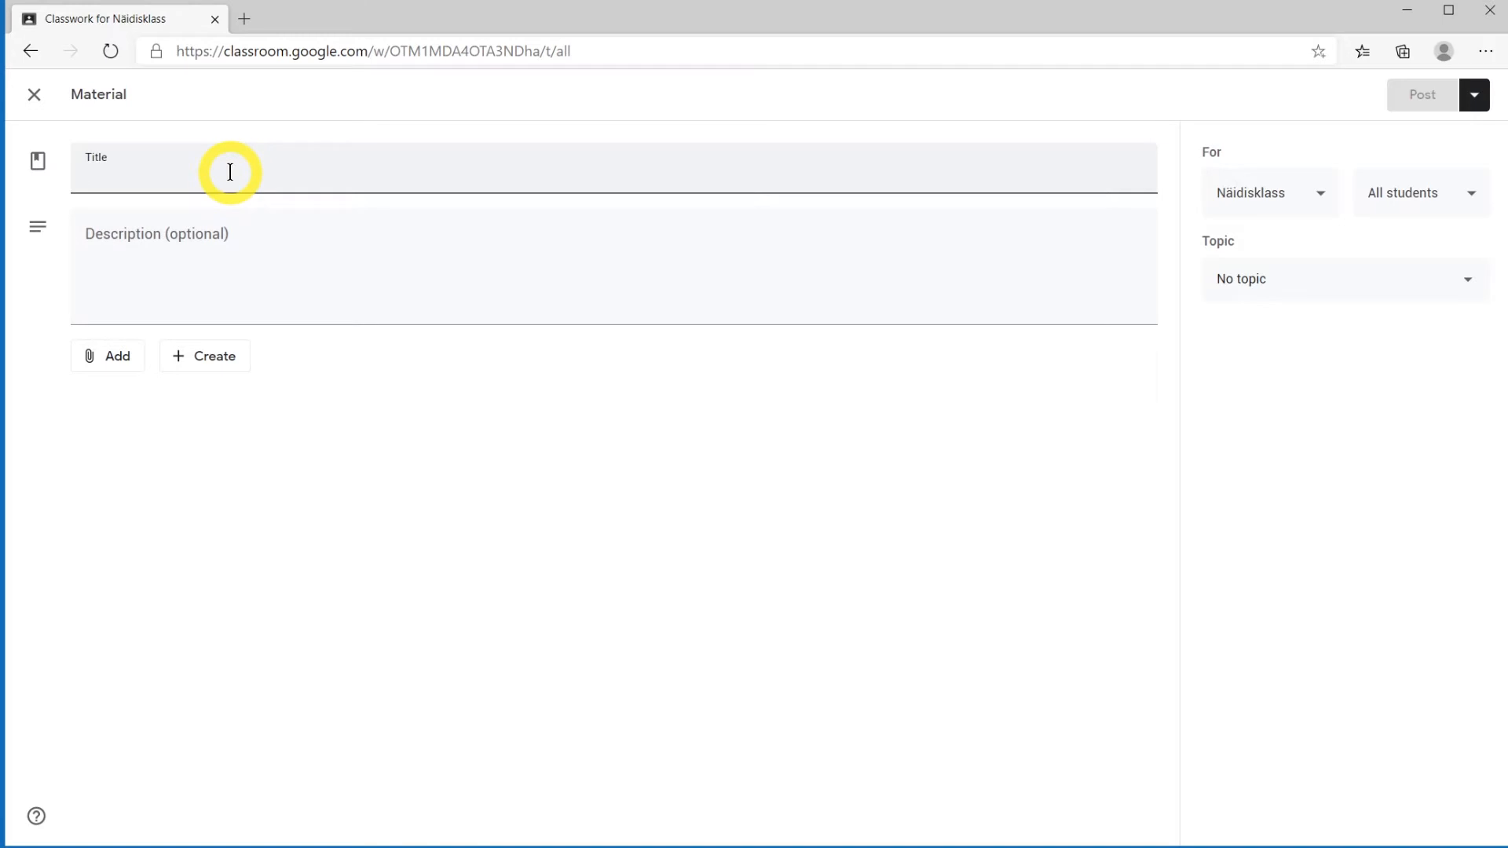
type("Üks tore pilt")
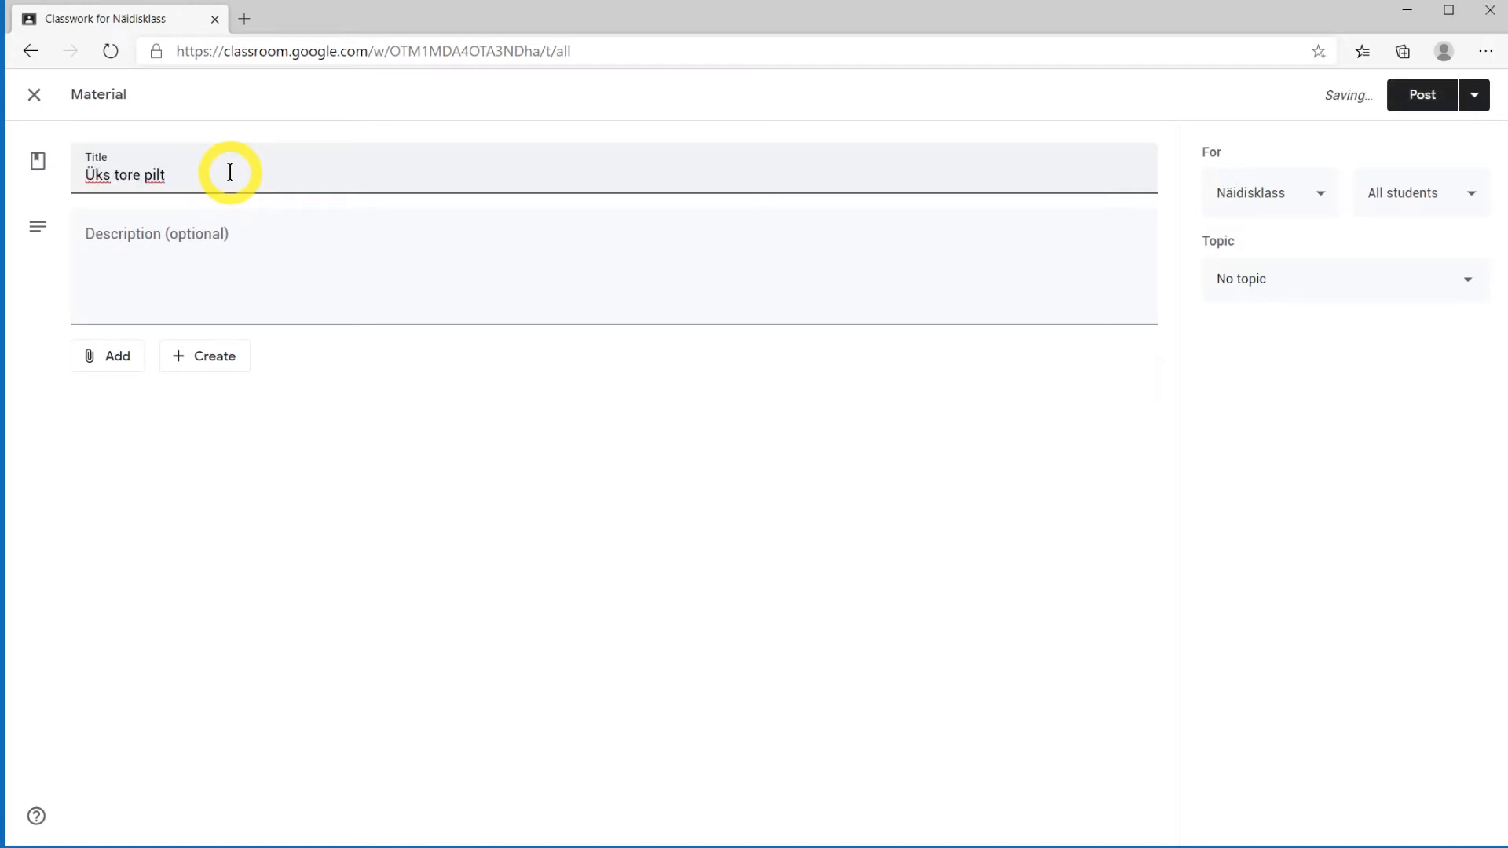
left_click(290, 250)
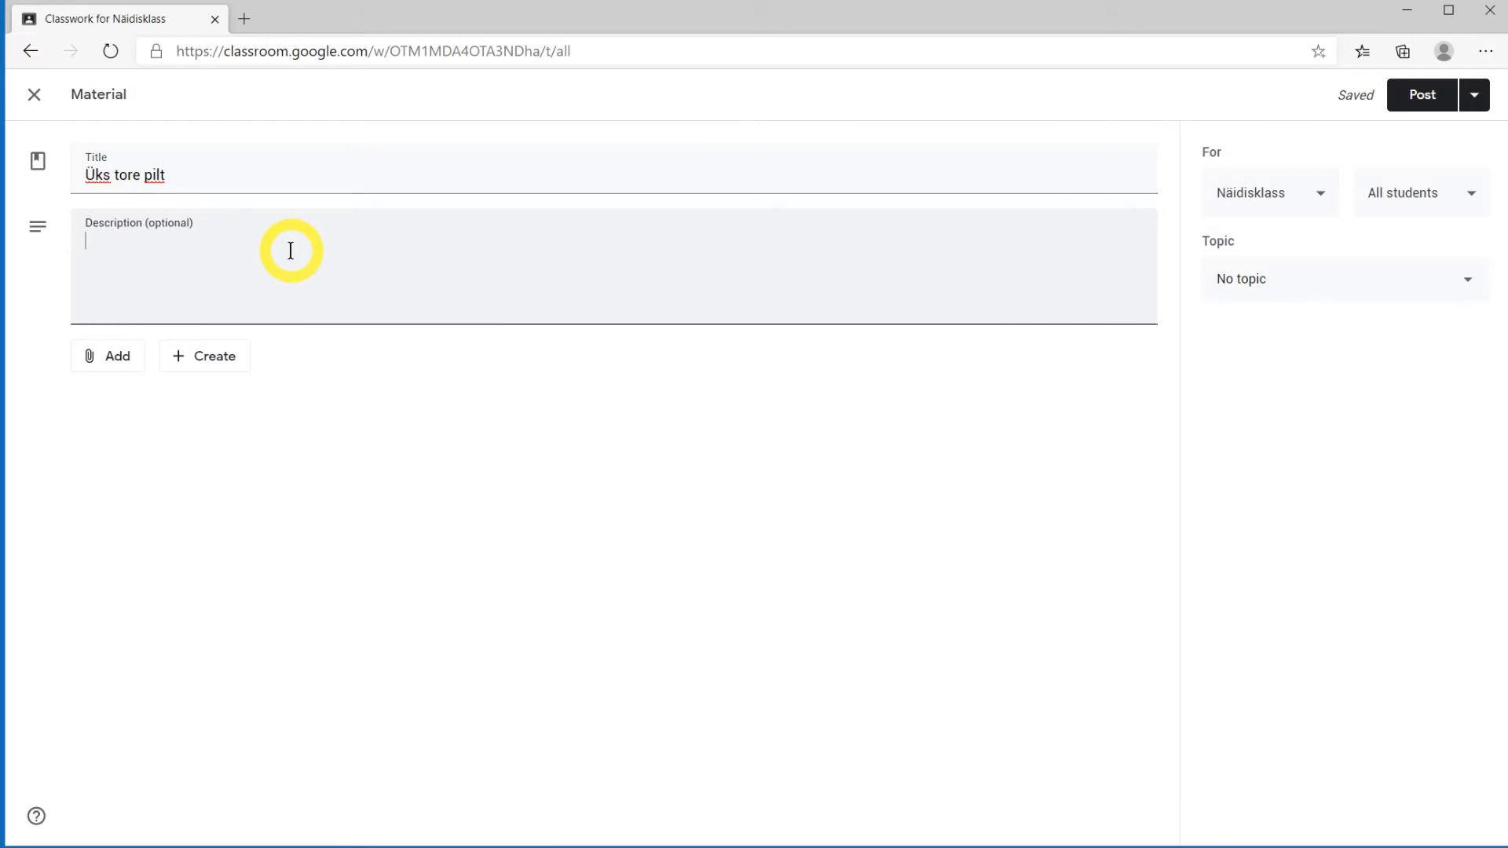
type("Vaadake palun seda toredat pilti!")
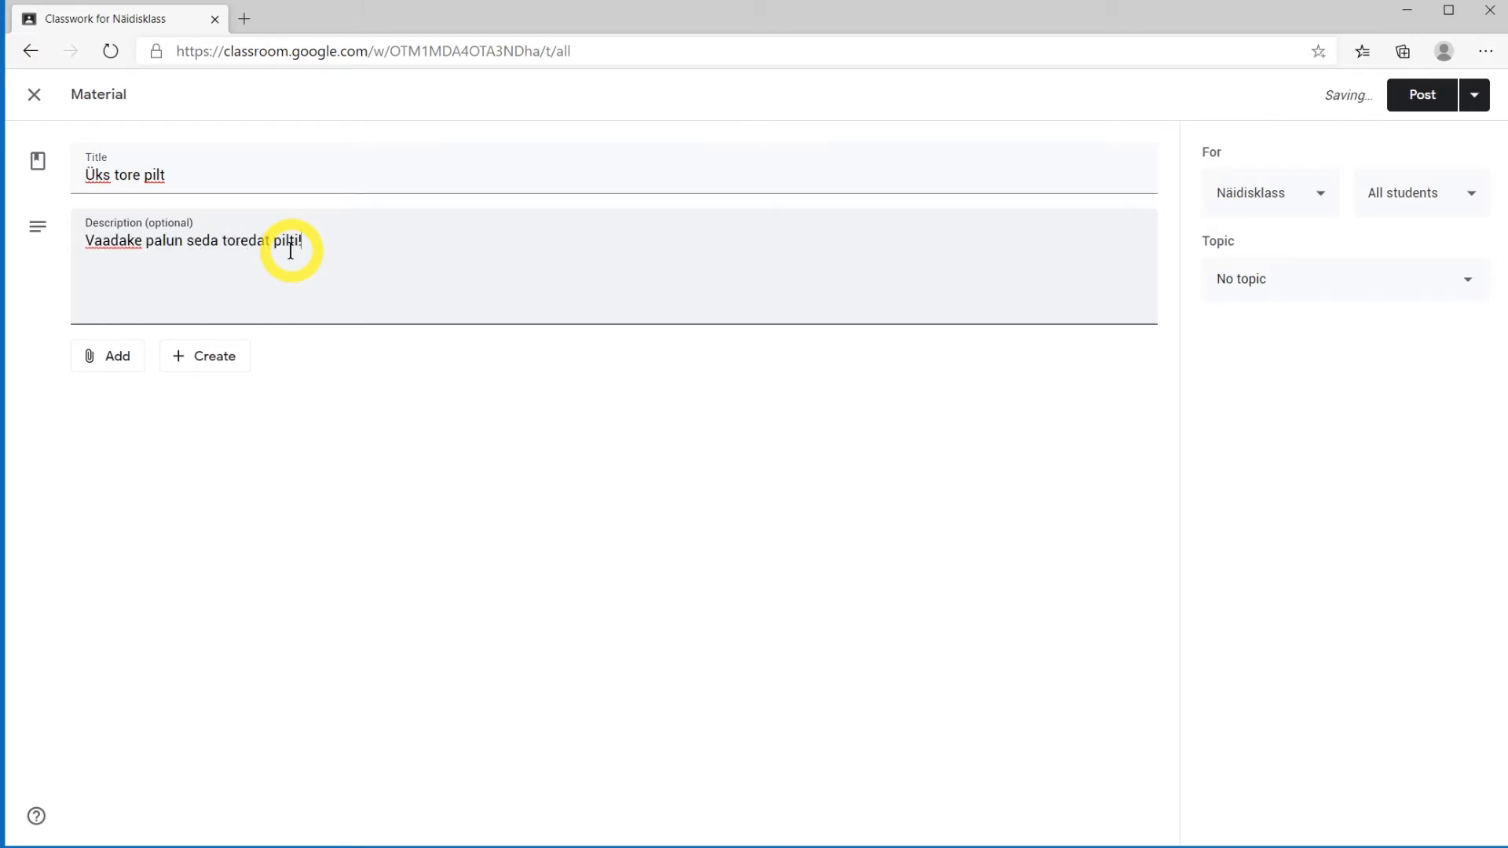
left_click(93, 355)
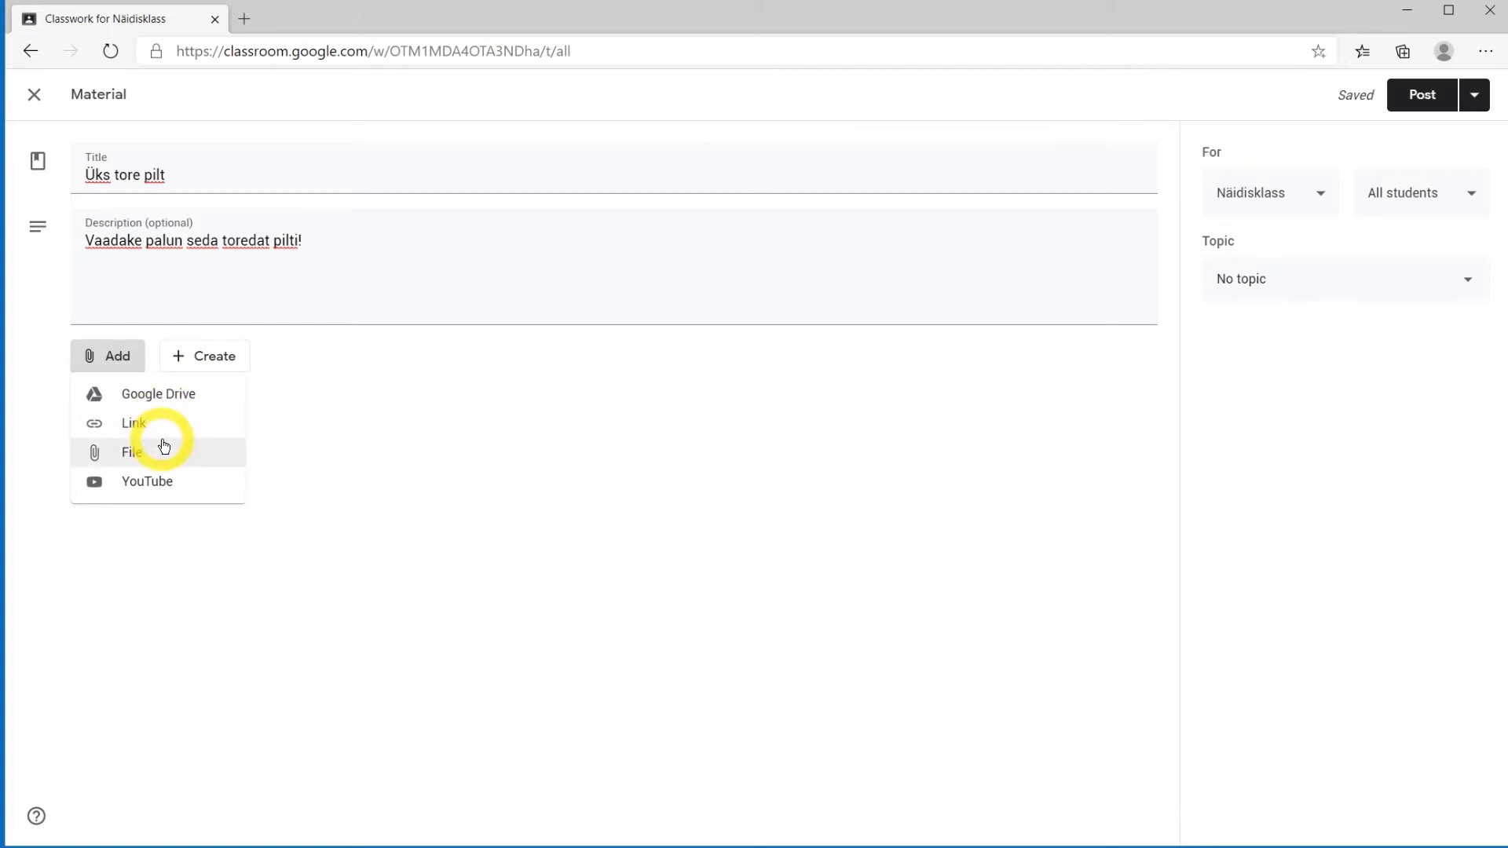
left_click(326, 415)
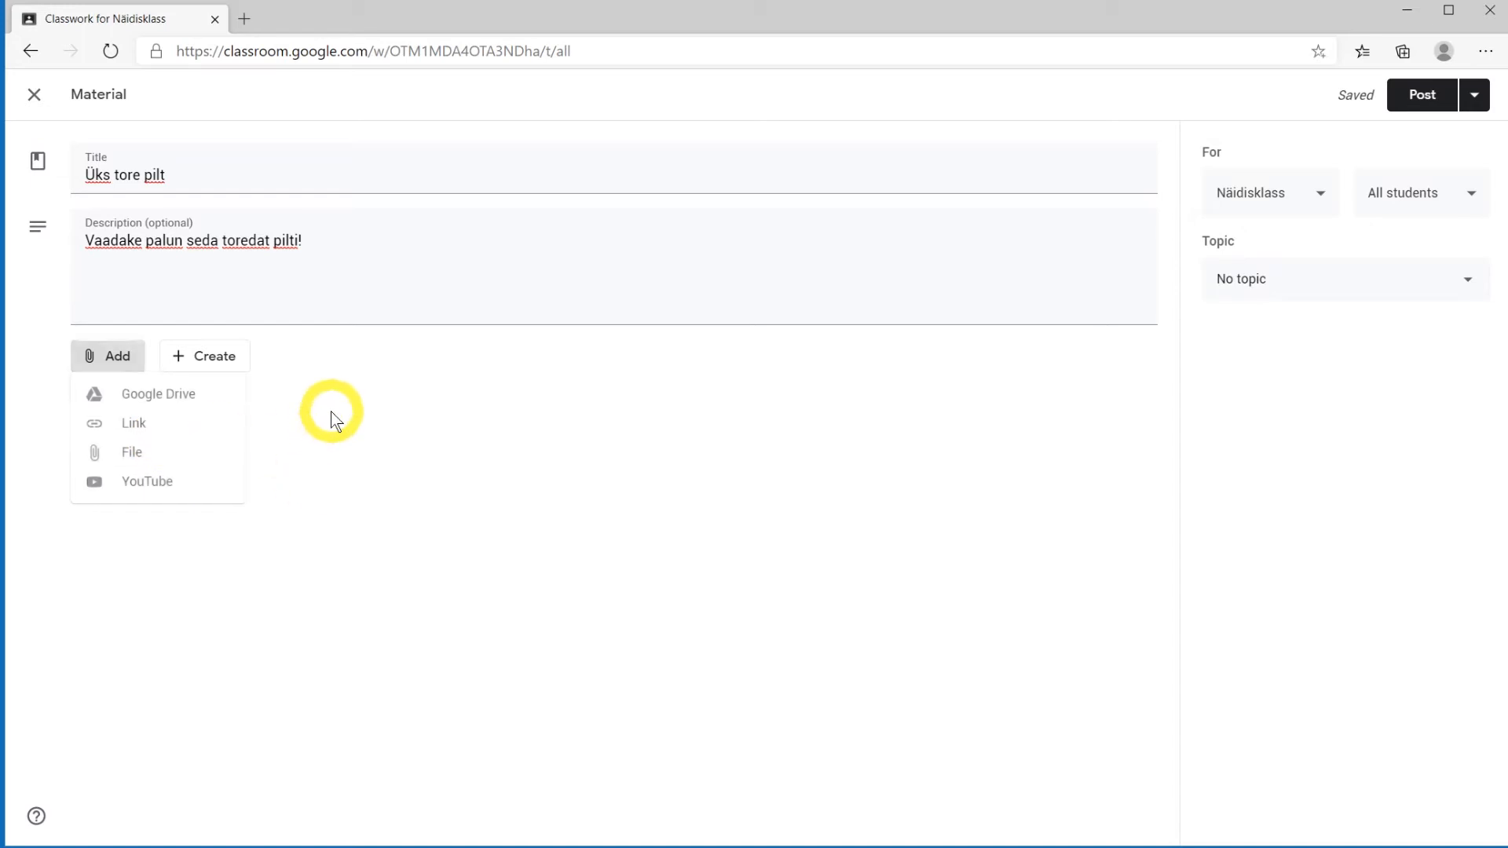
left_click(214, 358)
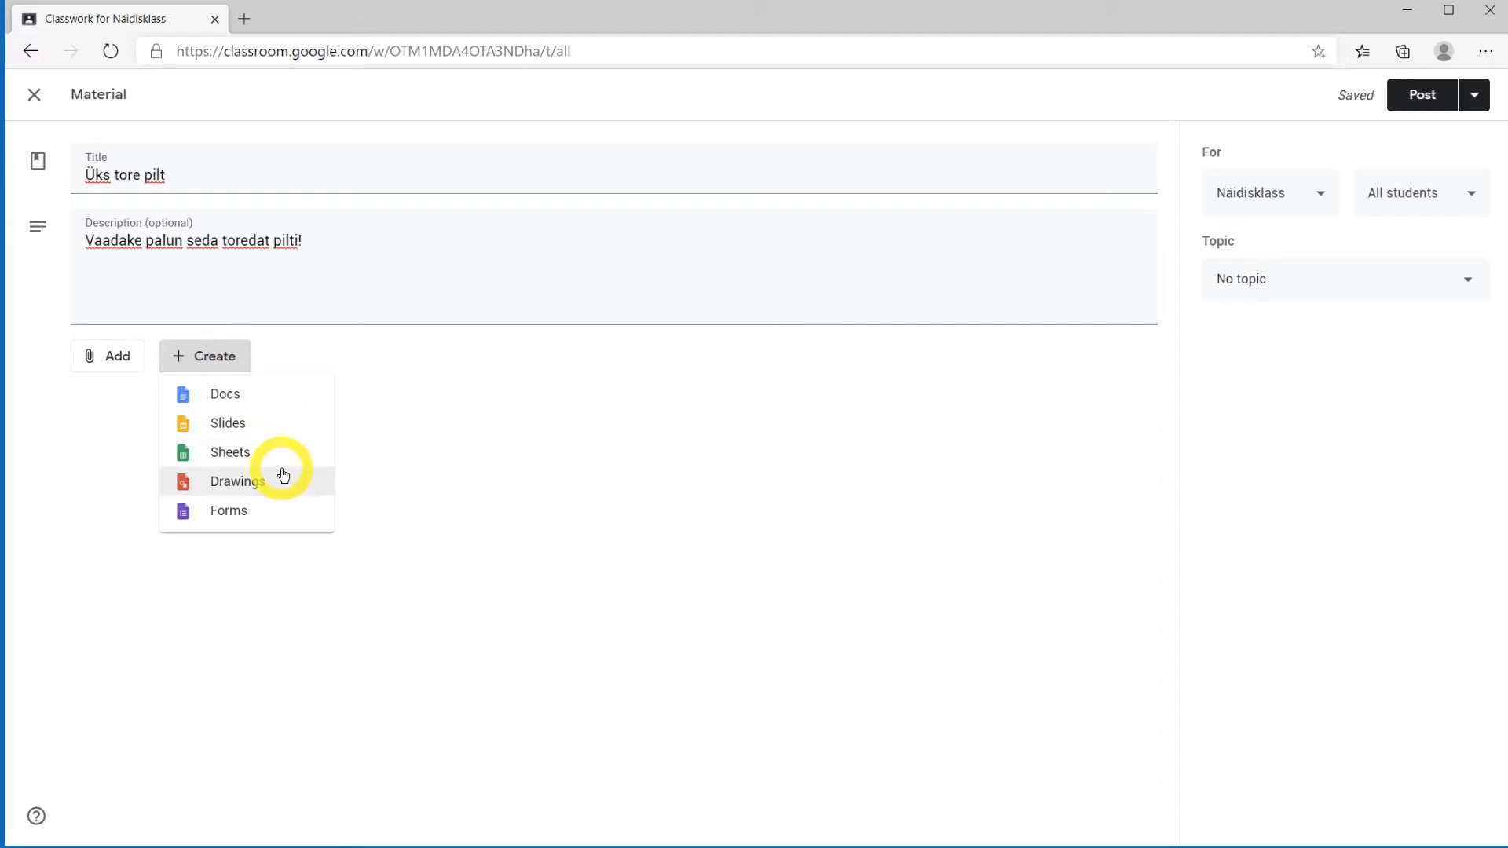
left_click(458, 411)
Upload the image banaanid.jpg from the computer's Downloads folder and attach it to the material
left_click(130, 363)
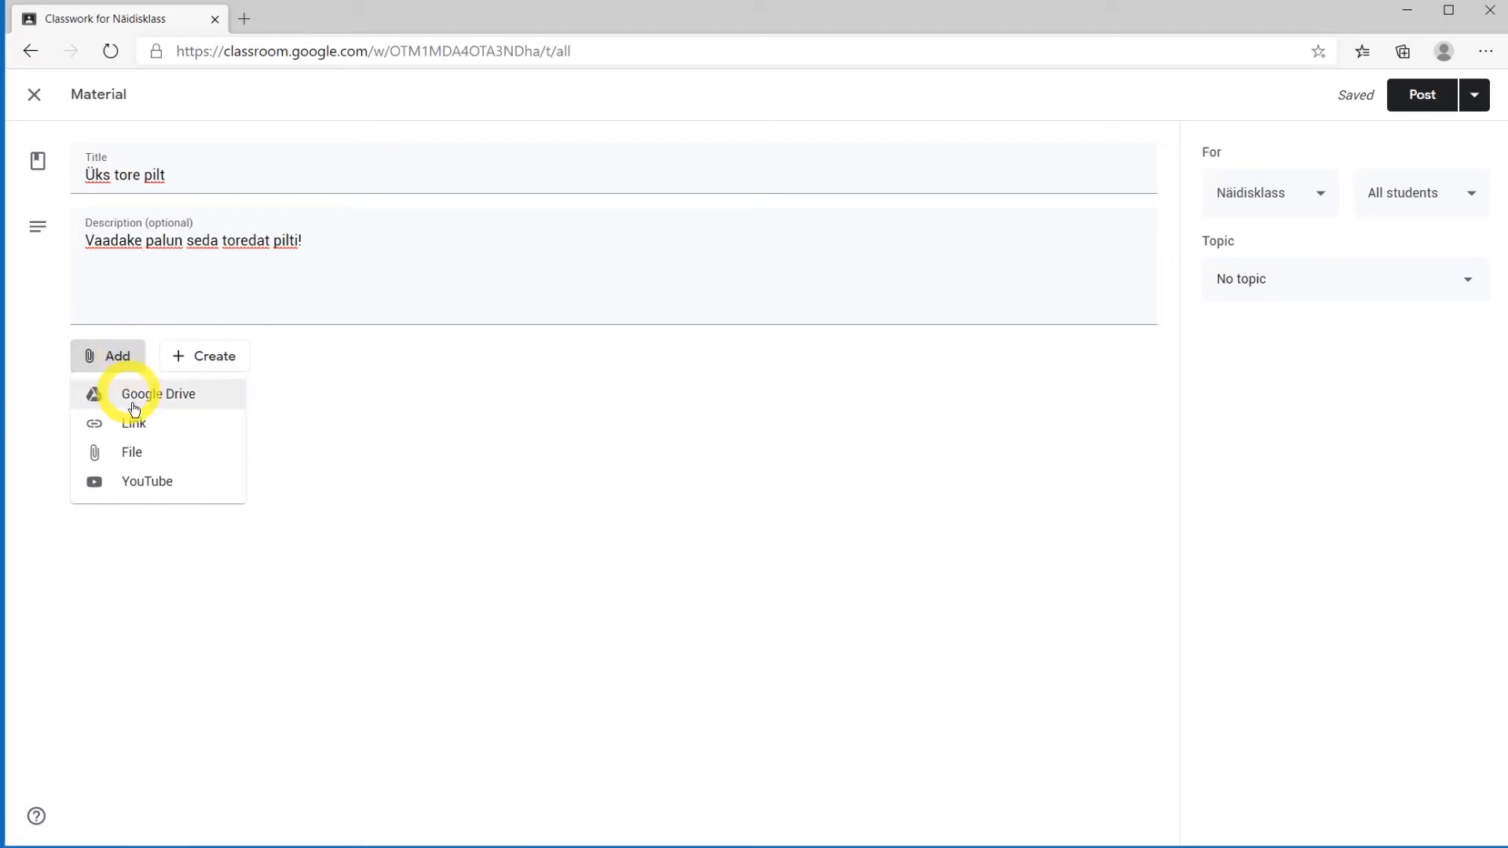
left_click(153, 454)
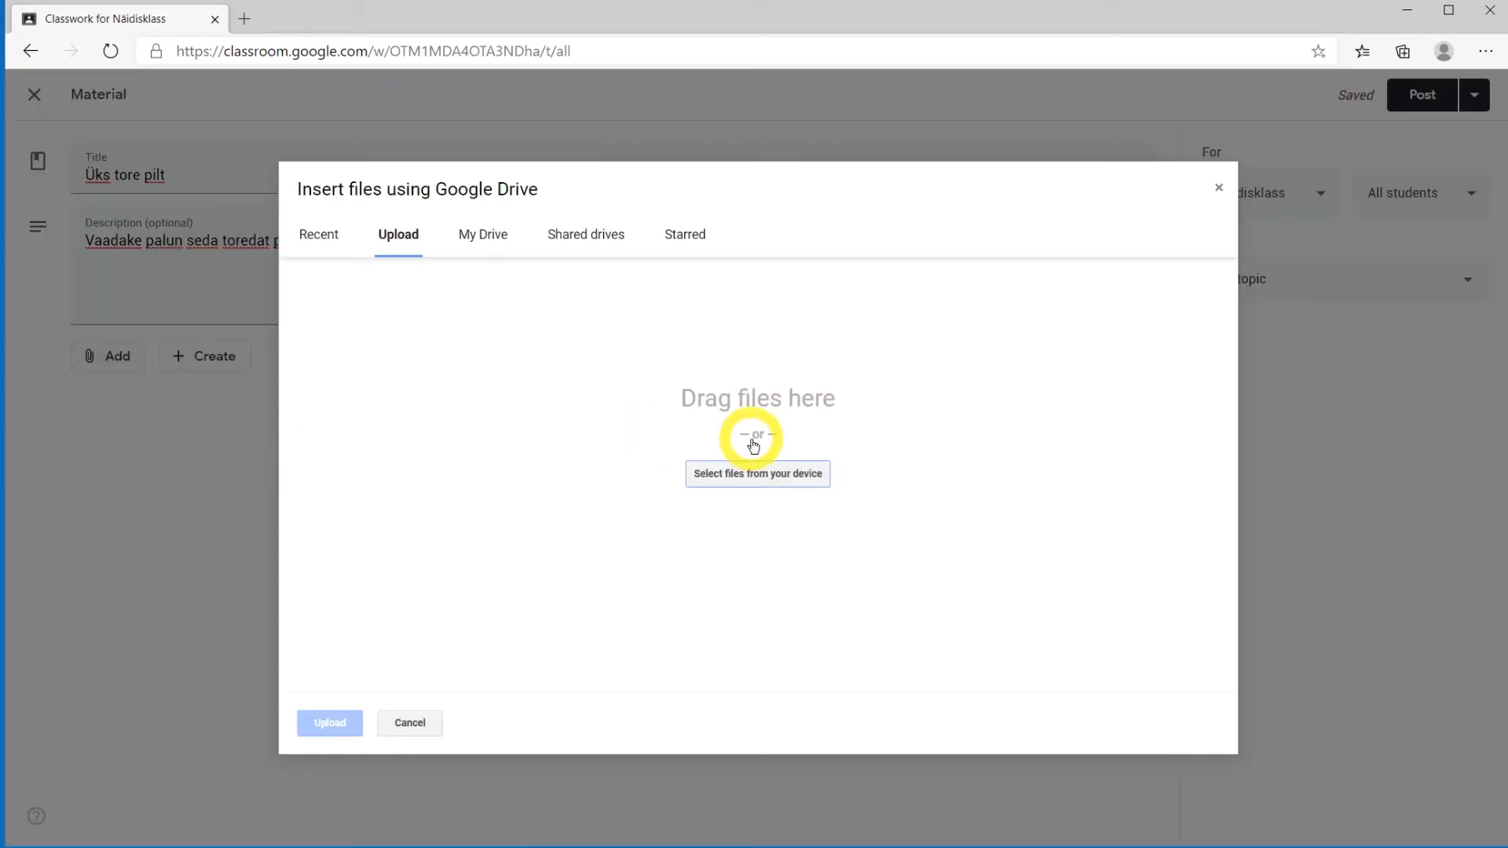
left_click(766, 471)
left_click(428, 415)
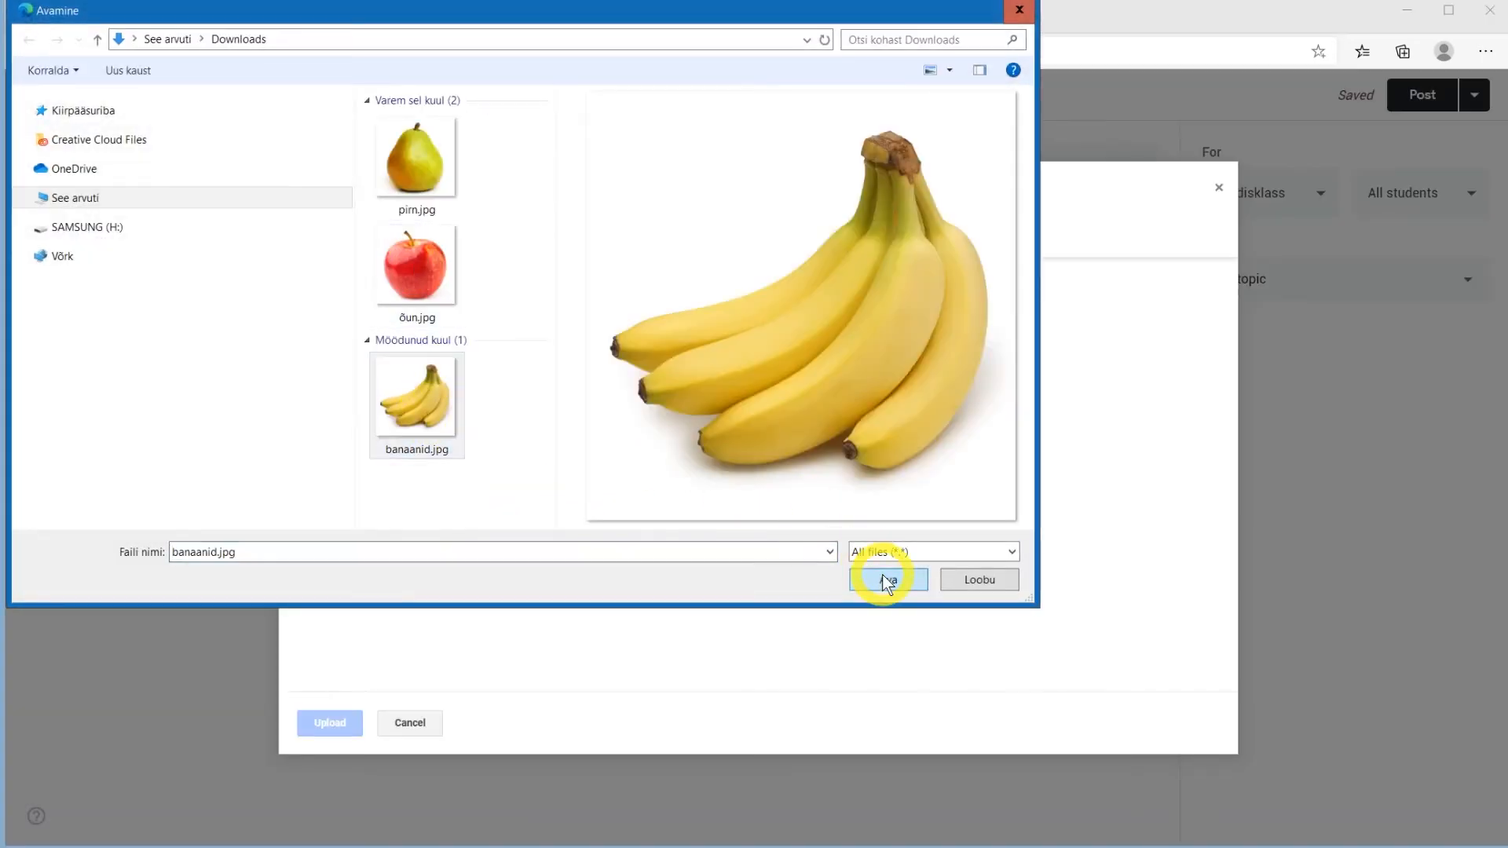
left_click(888, 579)
left_click(342, 719)
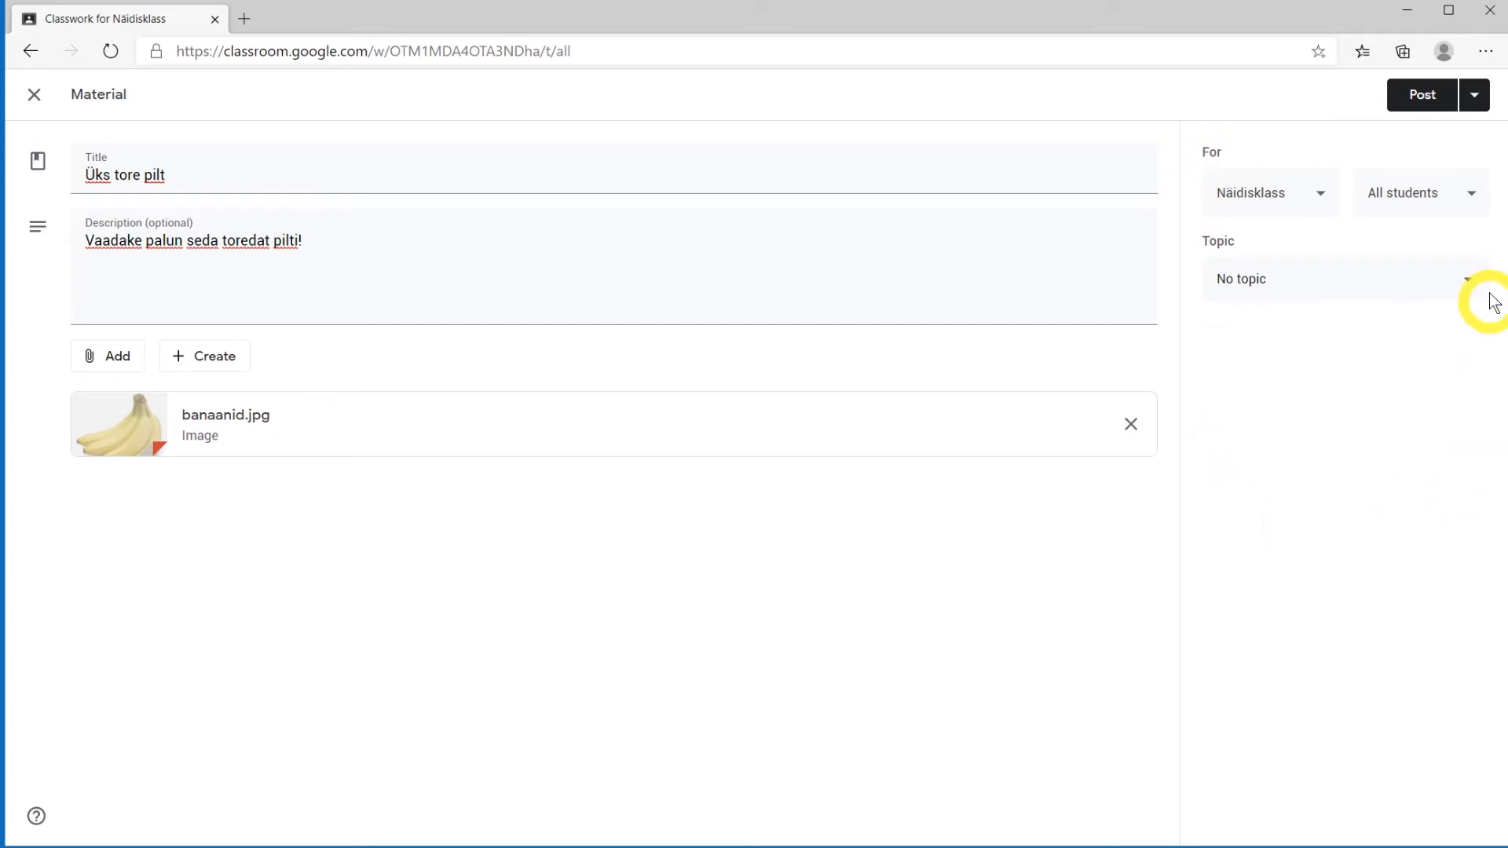
Deselect two students as recipients of the material and reselect them so it goes to all students
left_click(1318, 192)
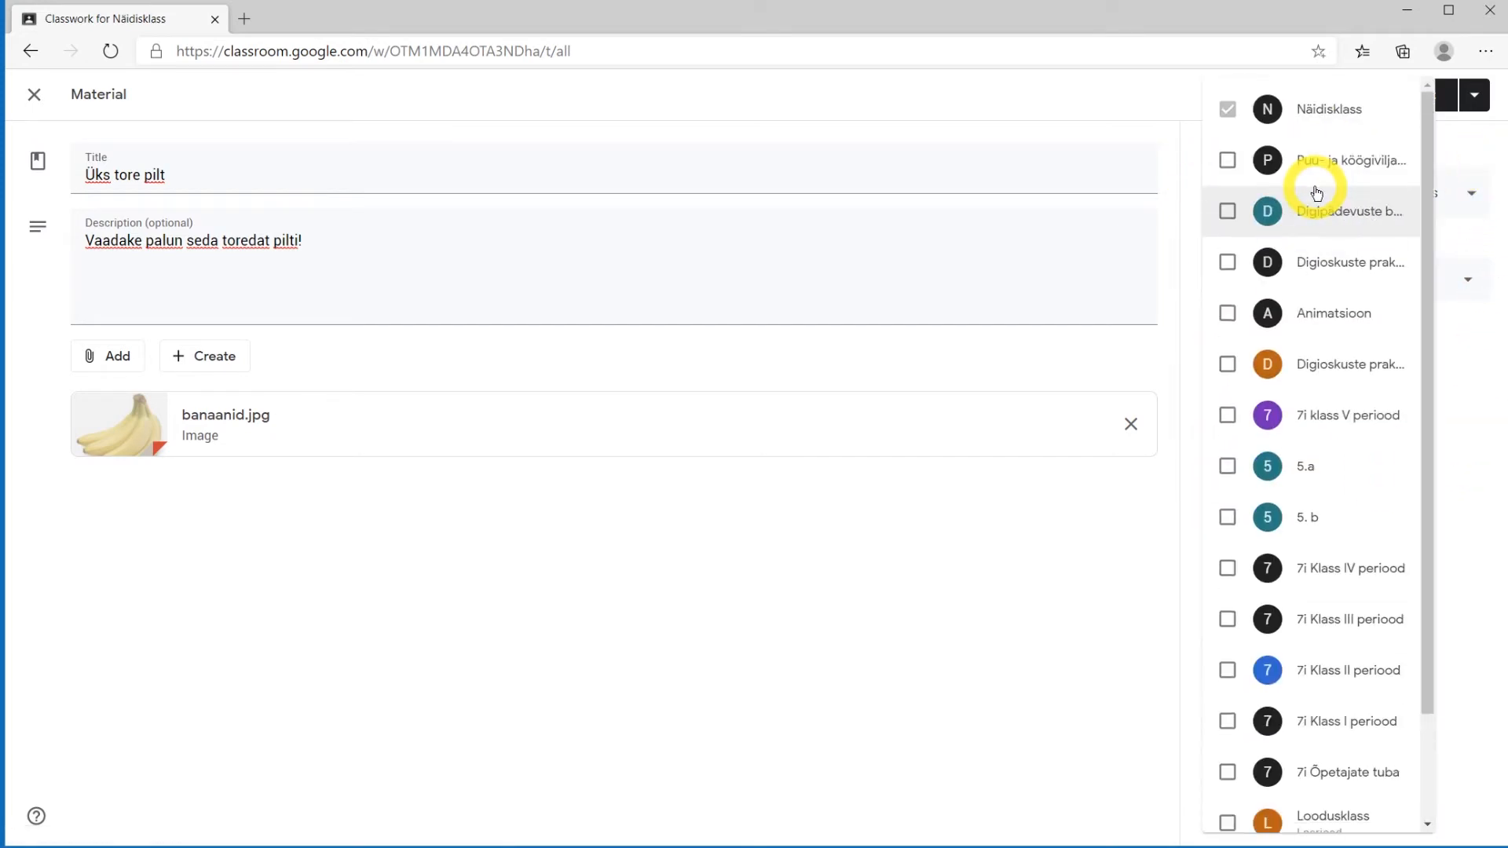
left_click(1498, 149)
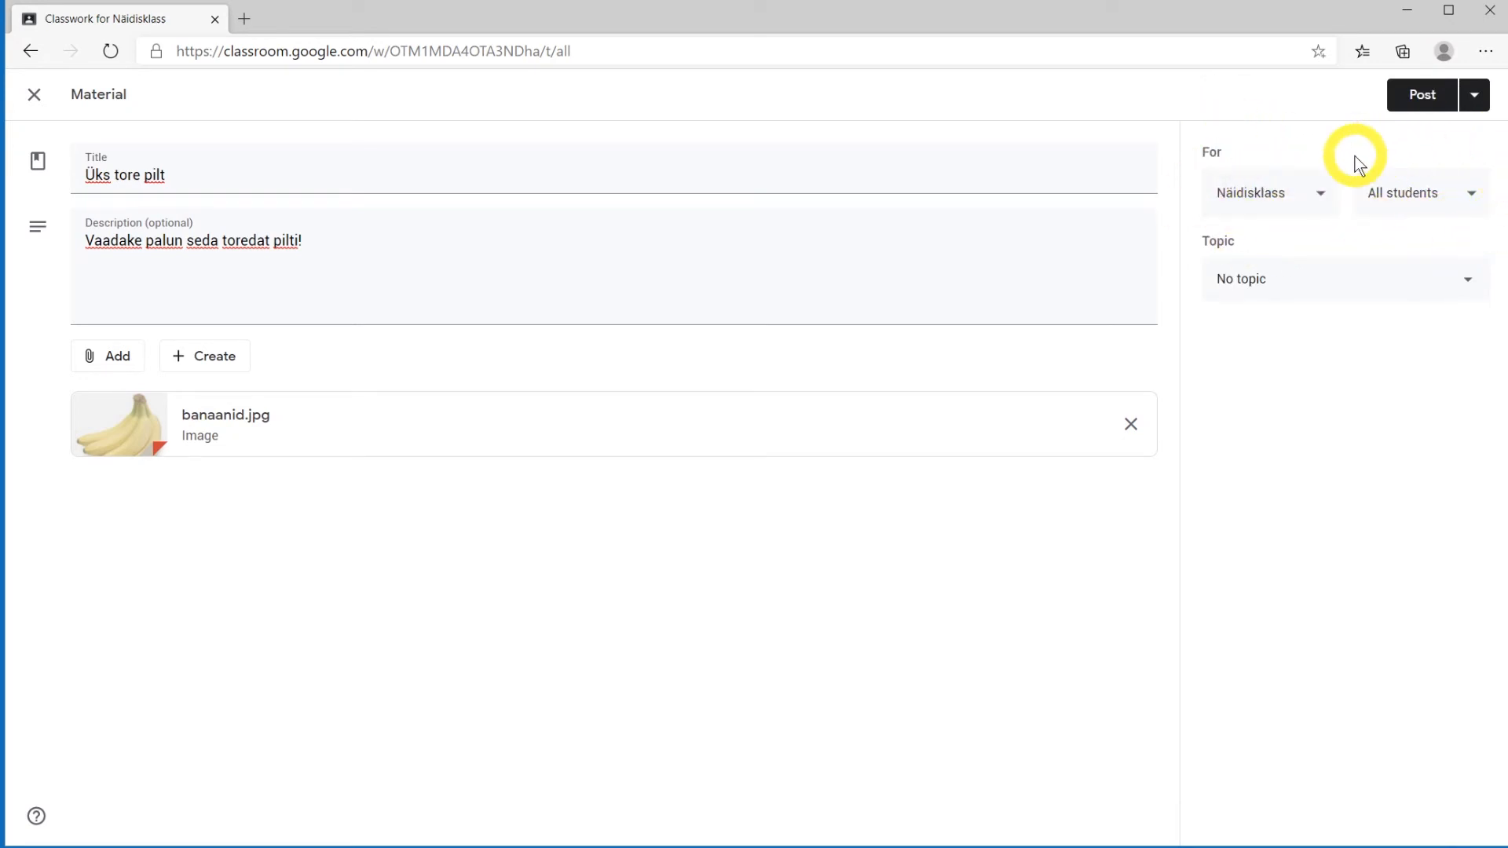
left_click(1463, 204)
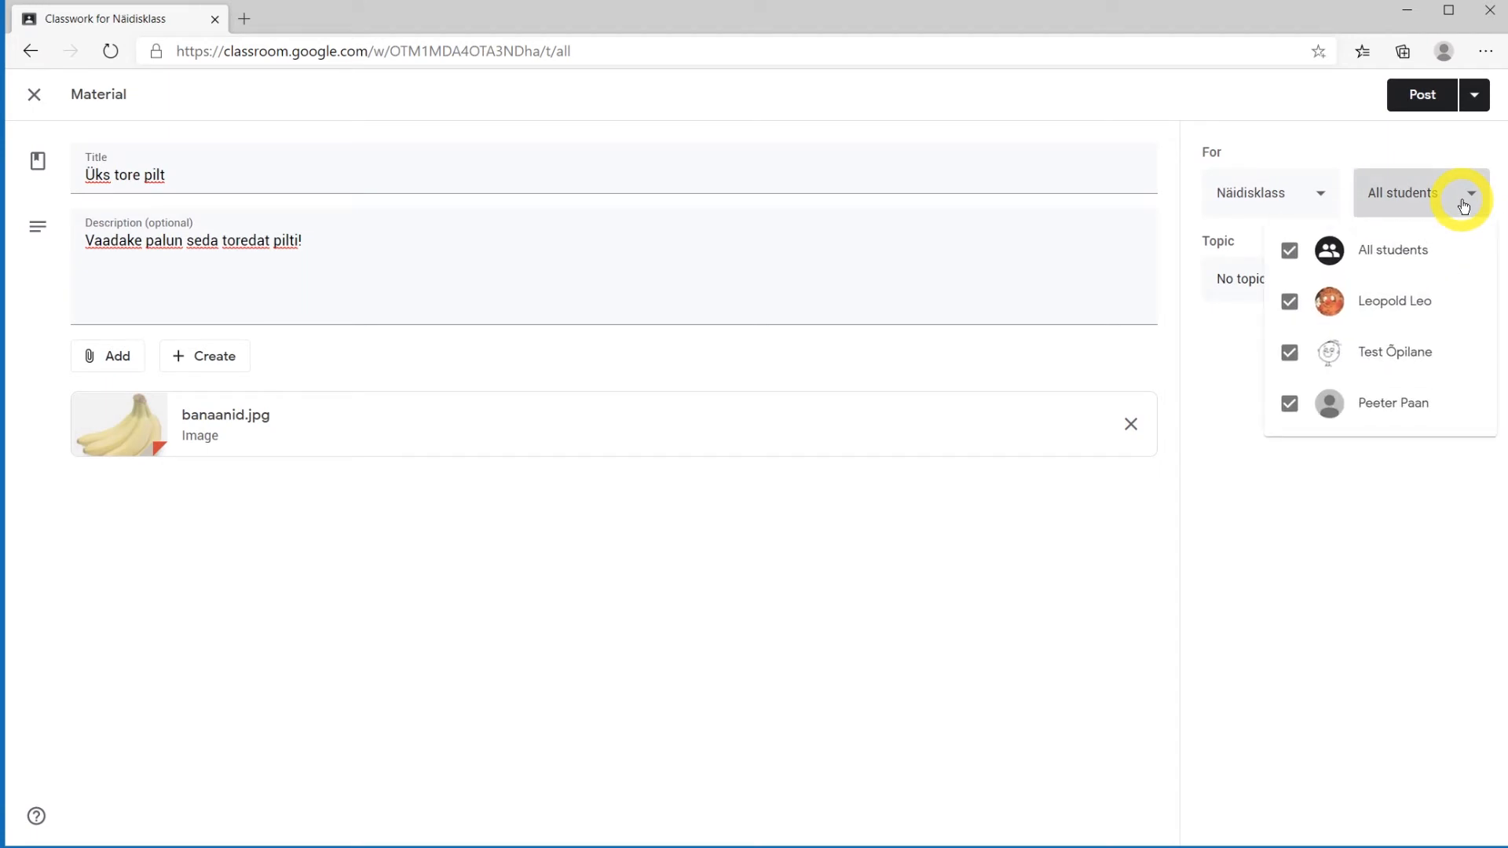
left_click(1289, 352)
left_click(1289, 403)
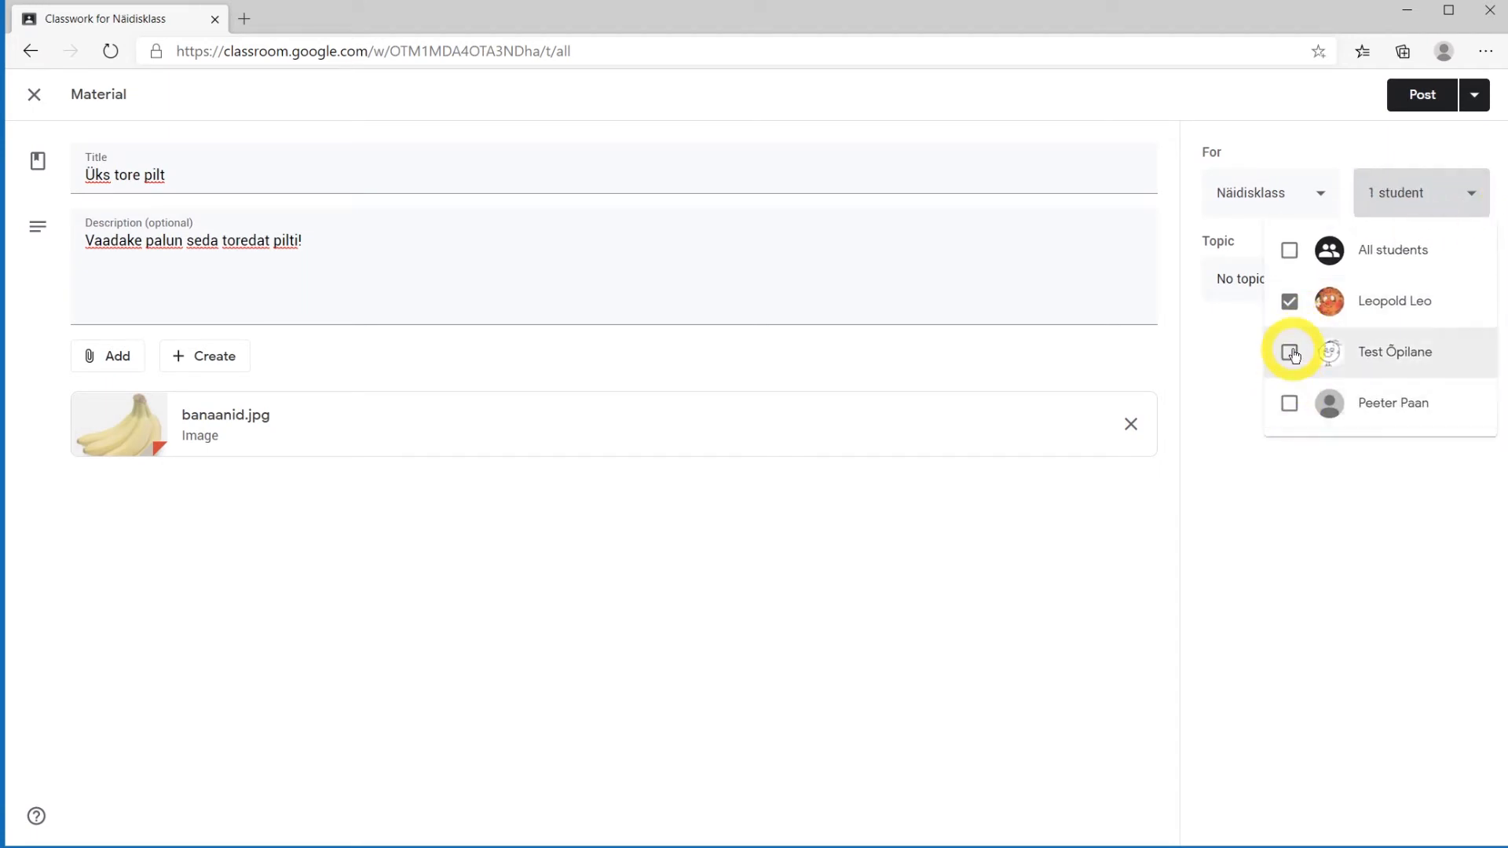
left_click(1289, 352)
left_click(1289, 403)
left_click(1299, 478)
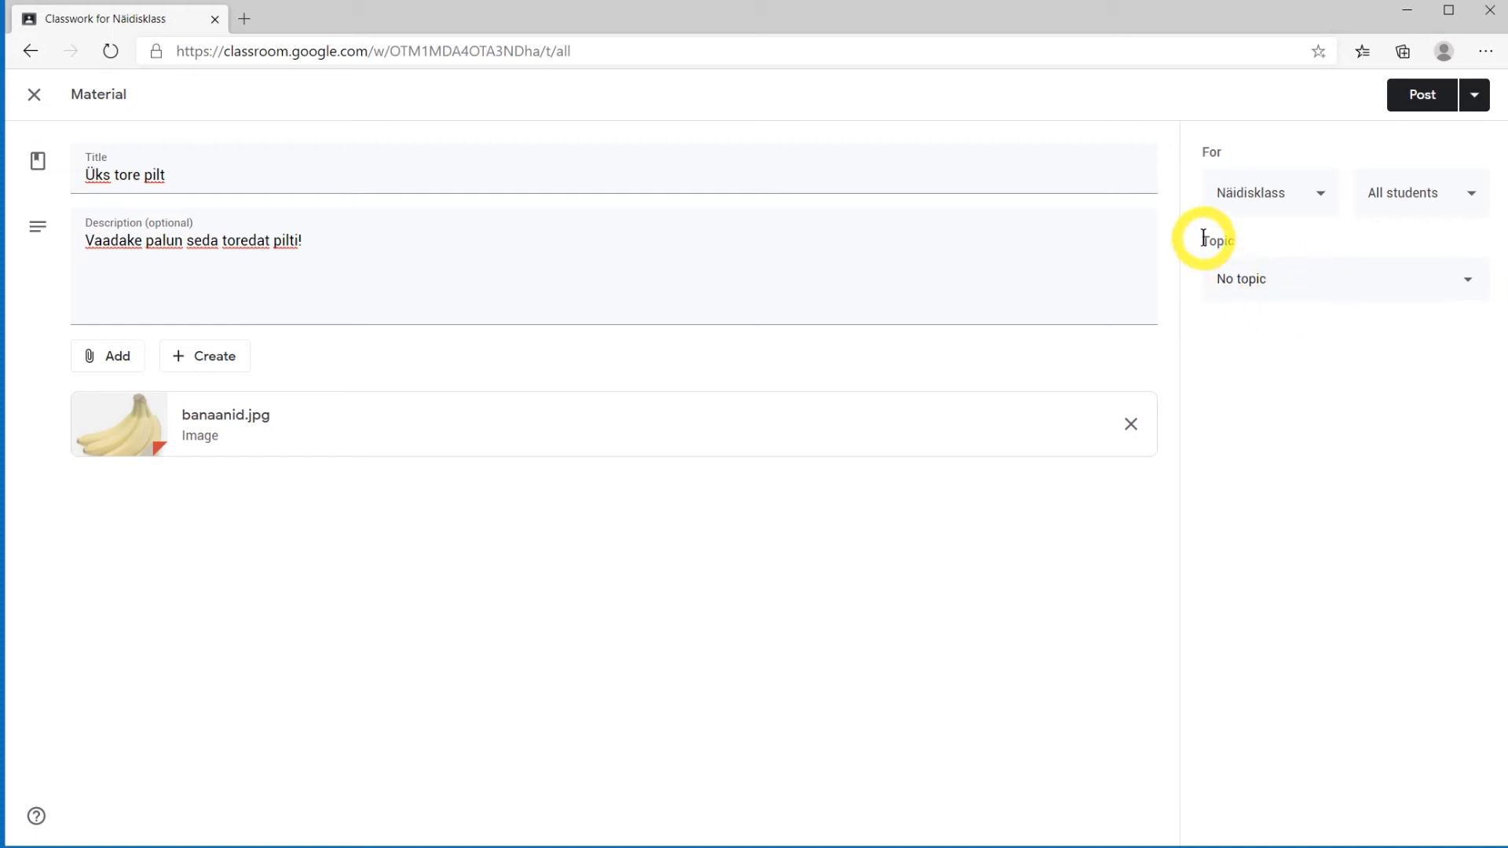
Assign the material to the topic "1. nädal"
left_click(1300, 287)
left_click(1283, 379)
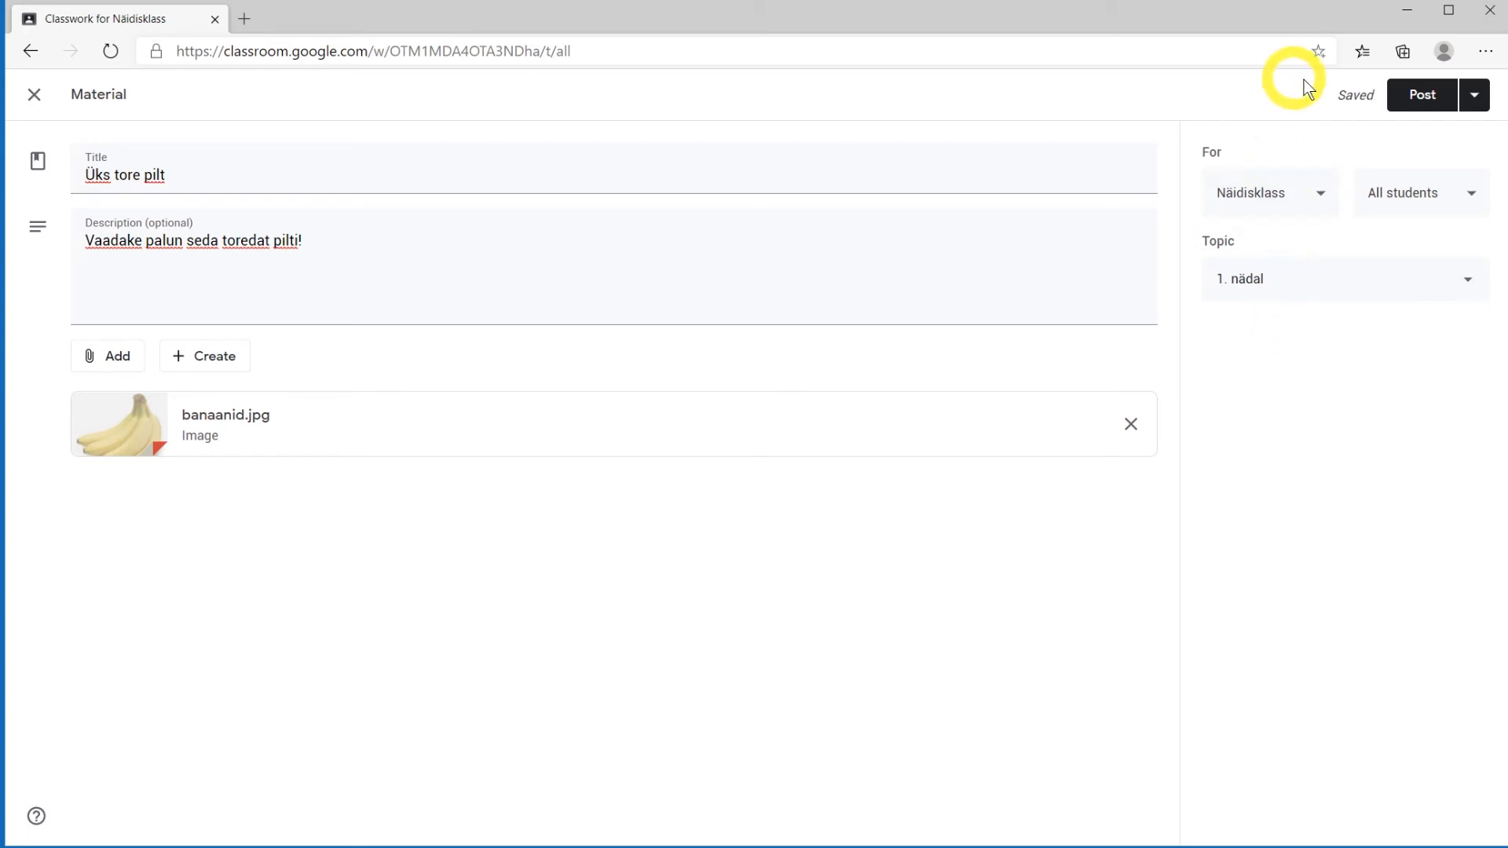
left_click(1474, 96)
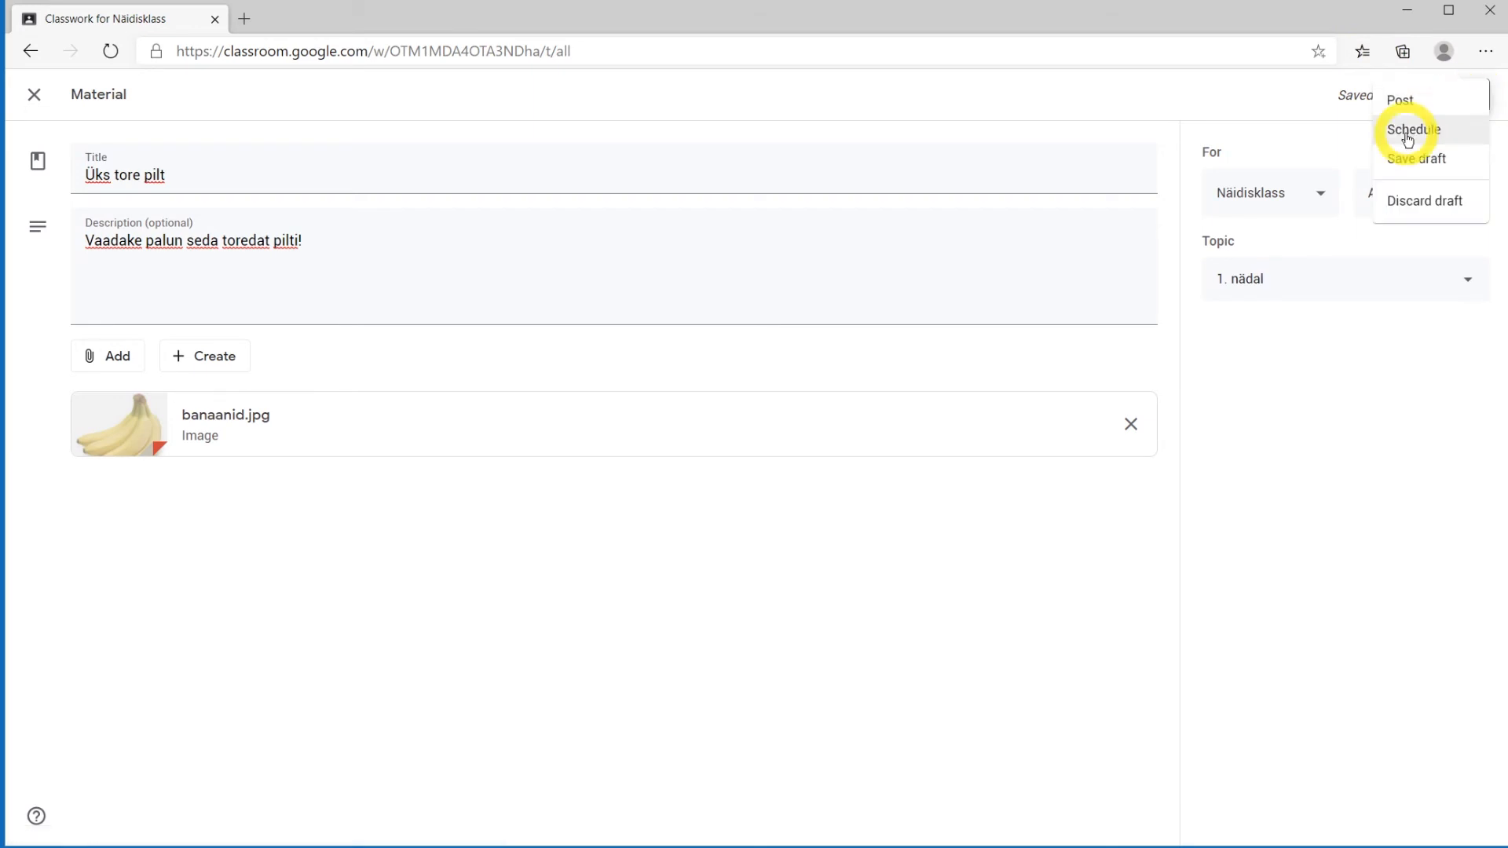
left_click(1455, 136)
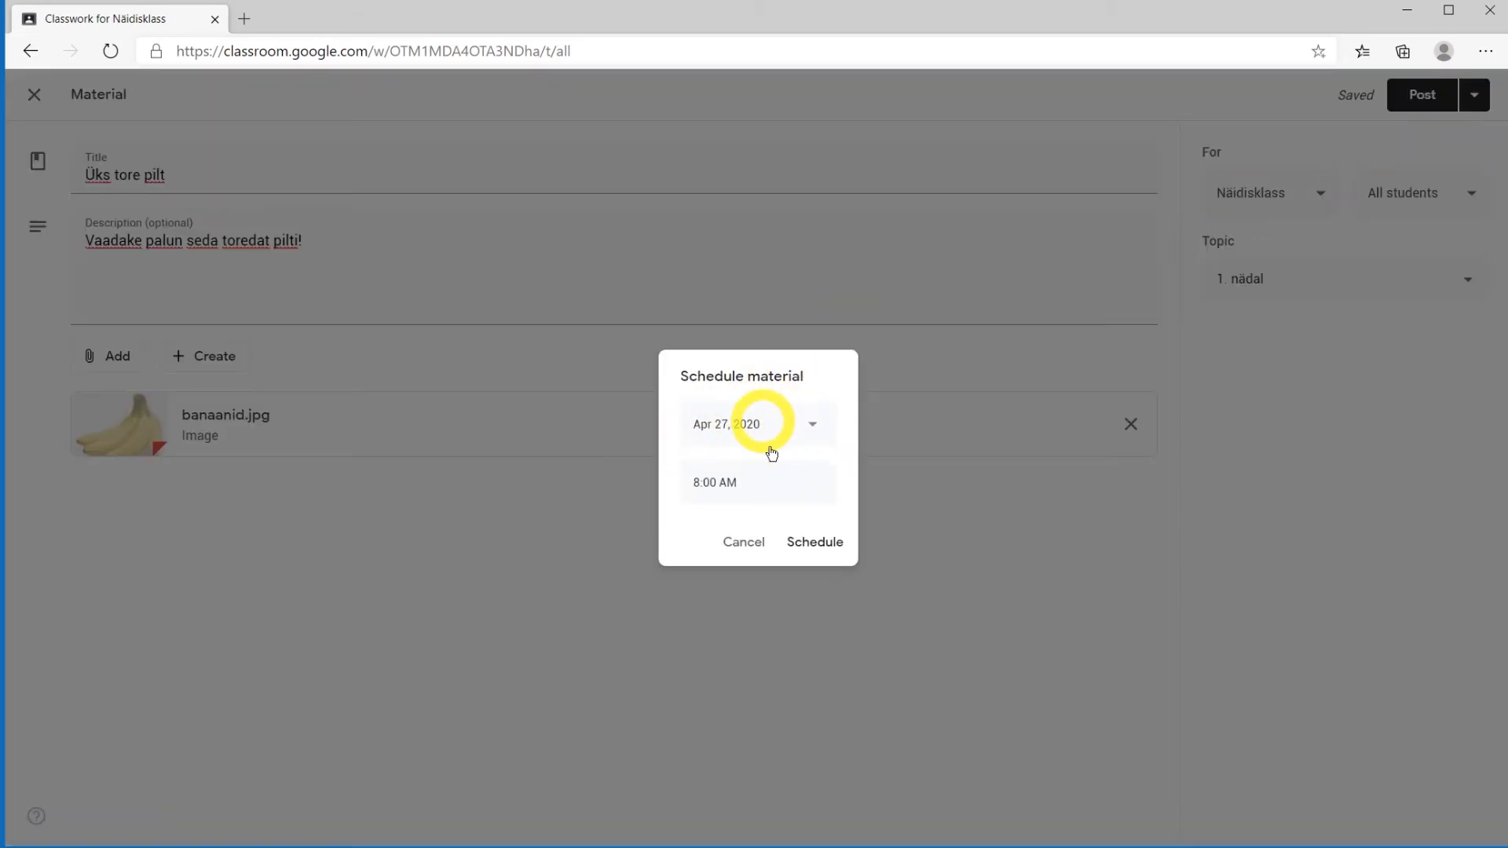
left_click(813, 428)
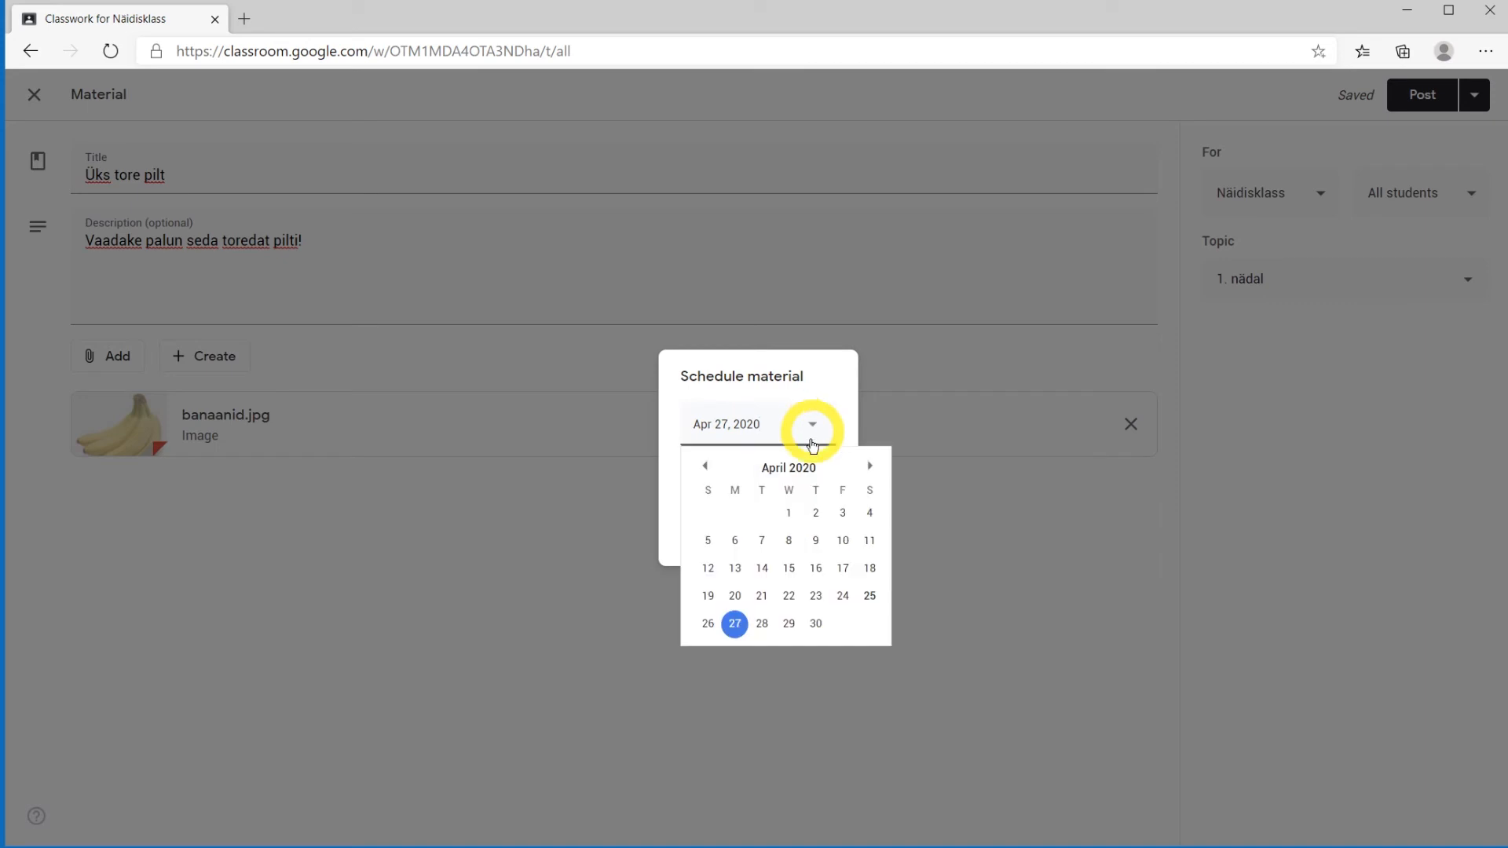
left_click(831, 377)
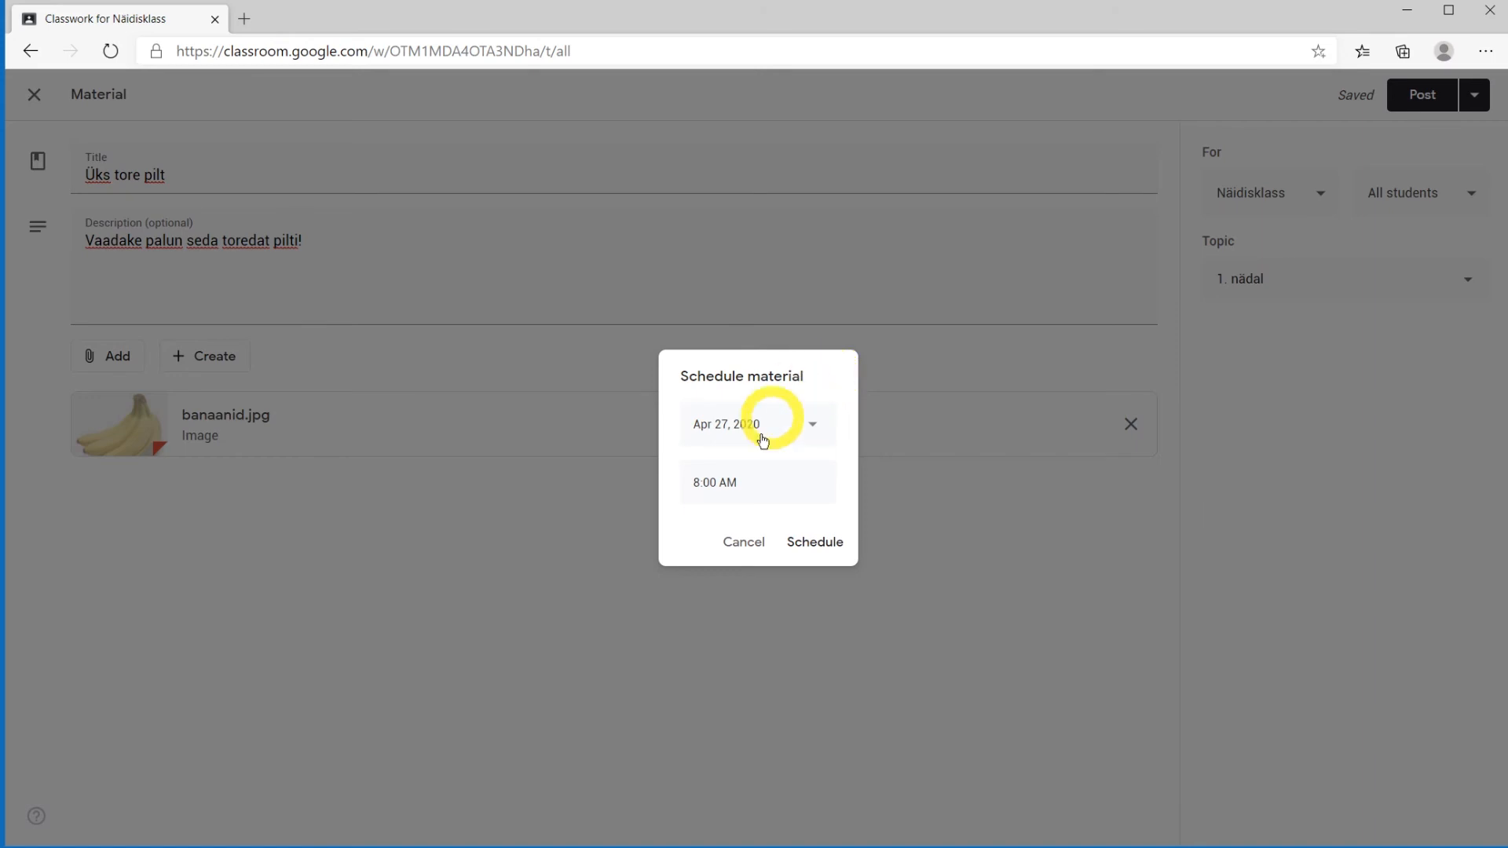
left_click(735, 546)
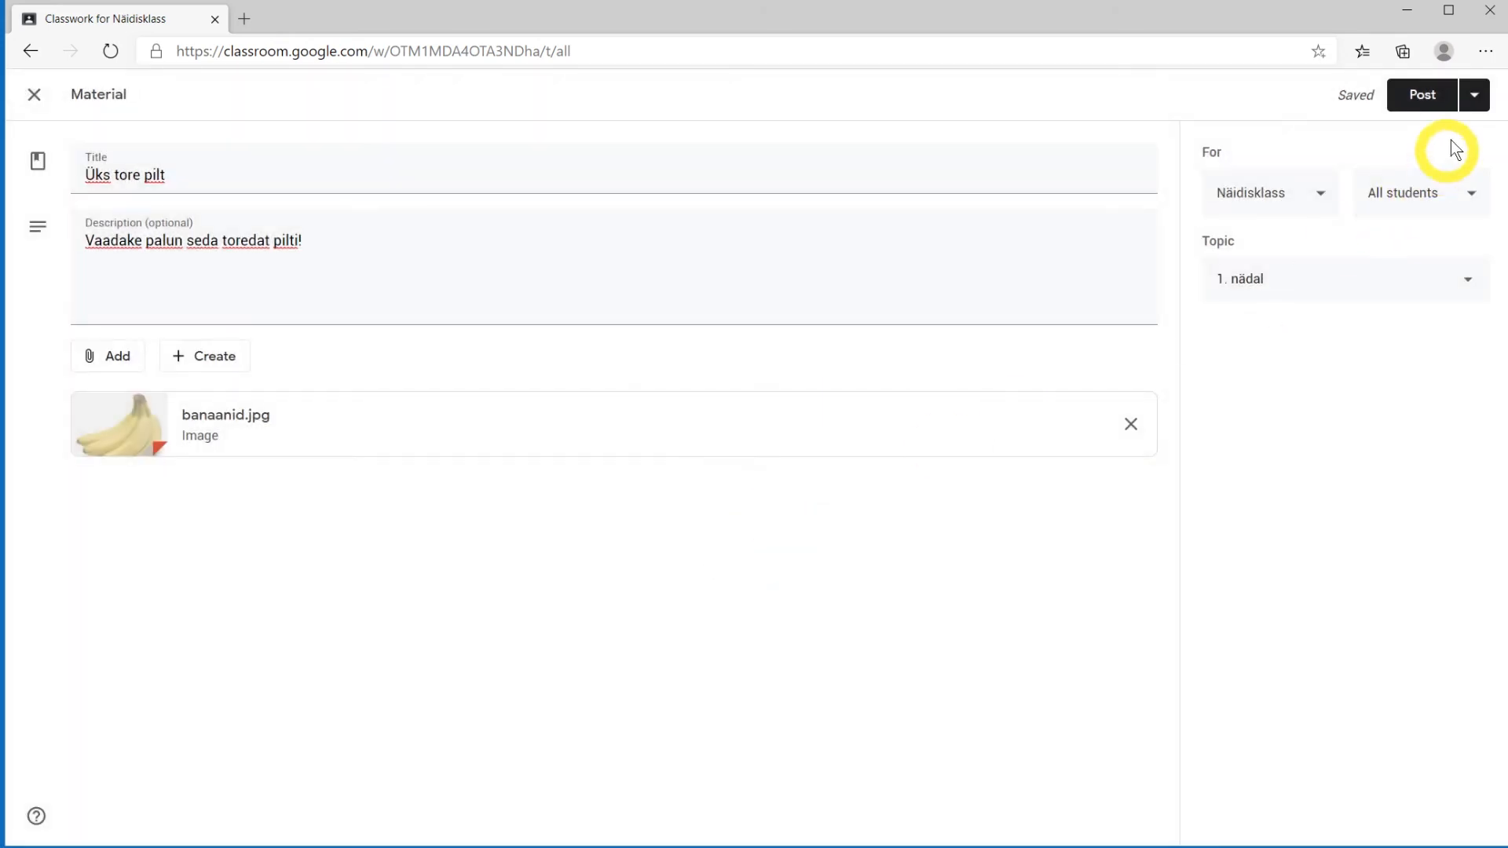
Post the material to the class immediately
left_click(1474, 95)
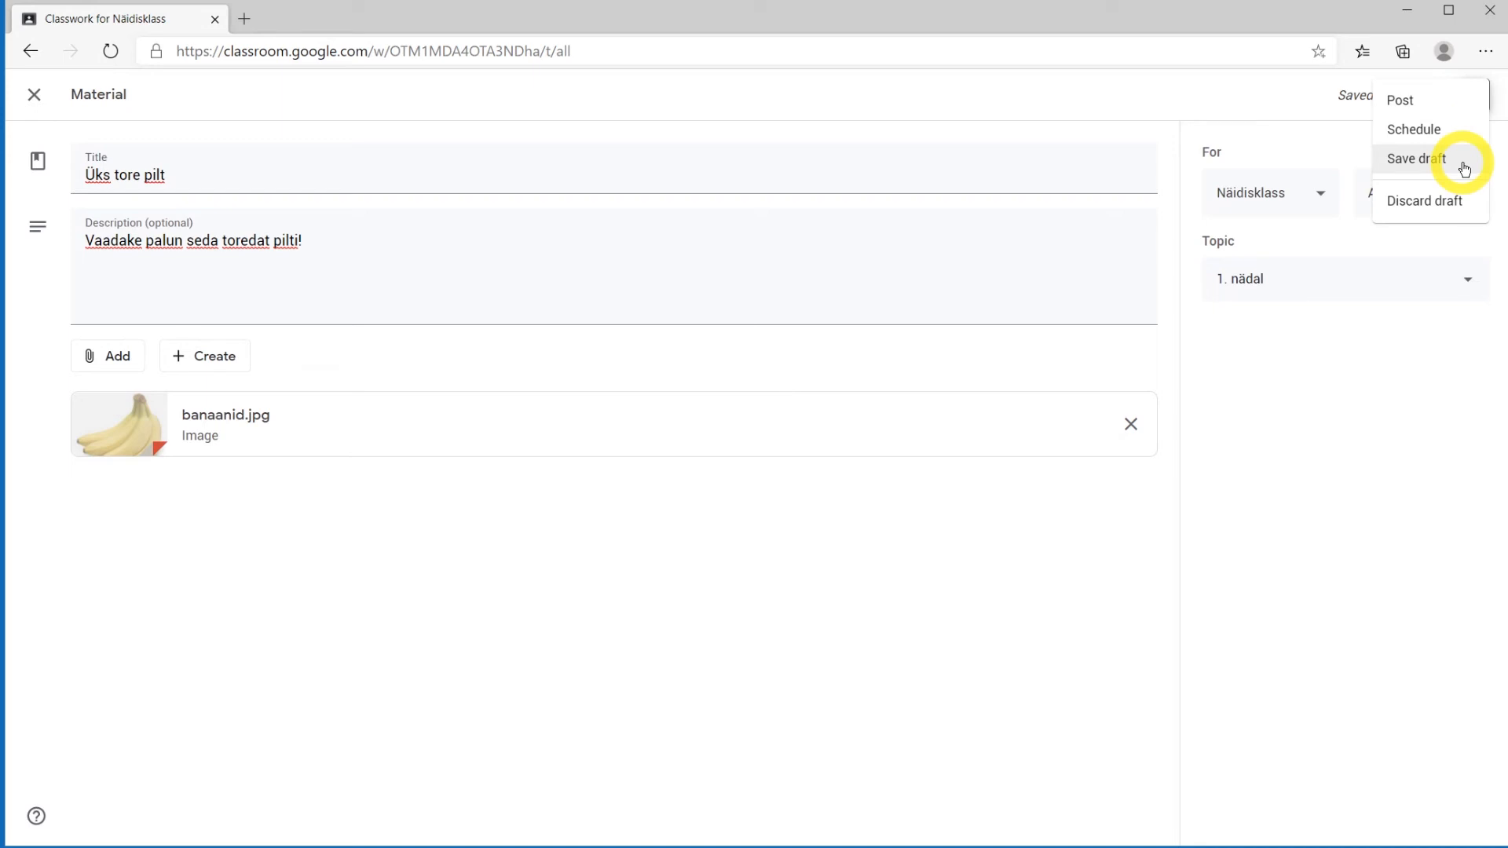
left_click(1326, 157)
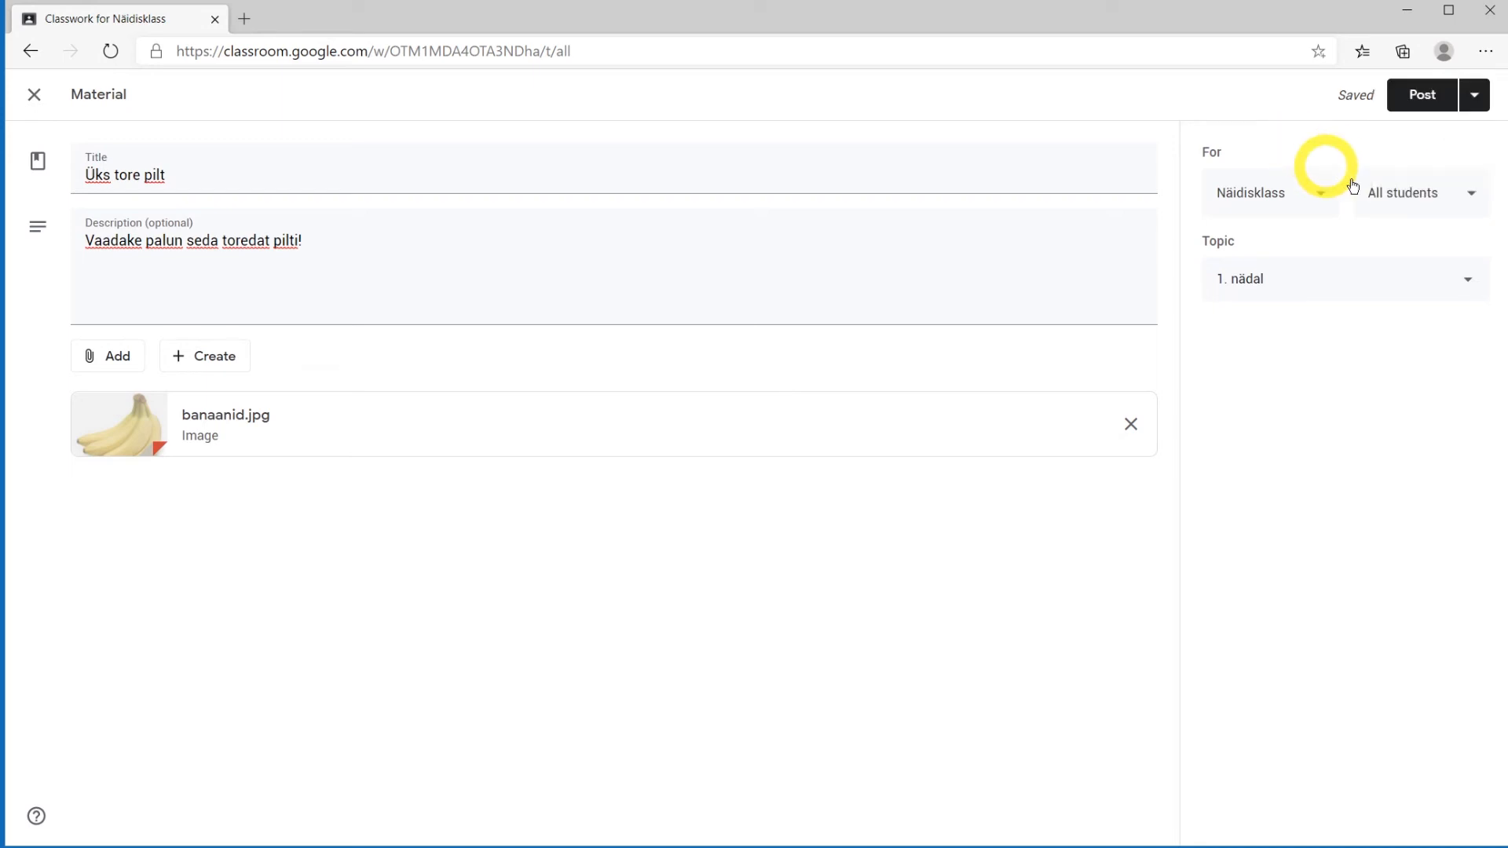
left_click(1423, 100)
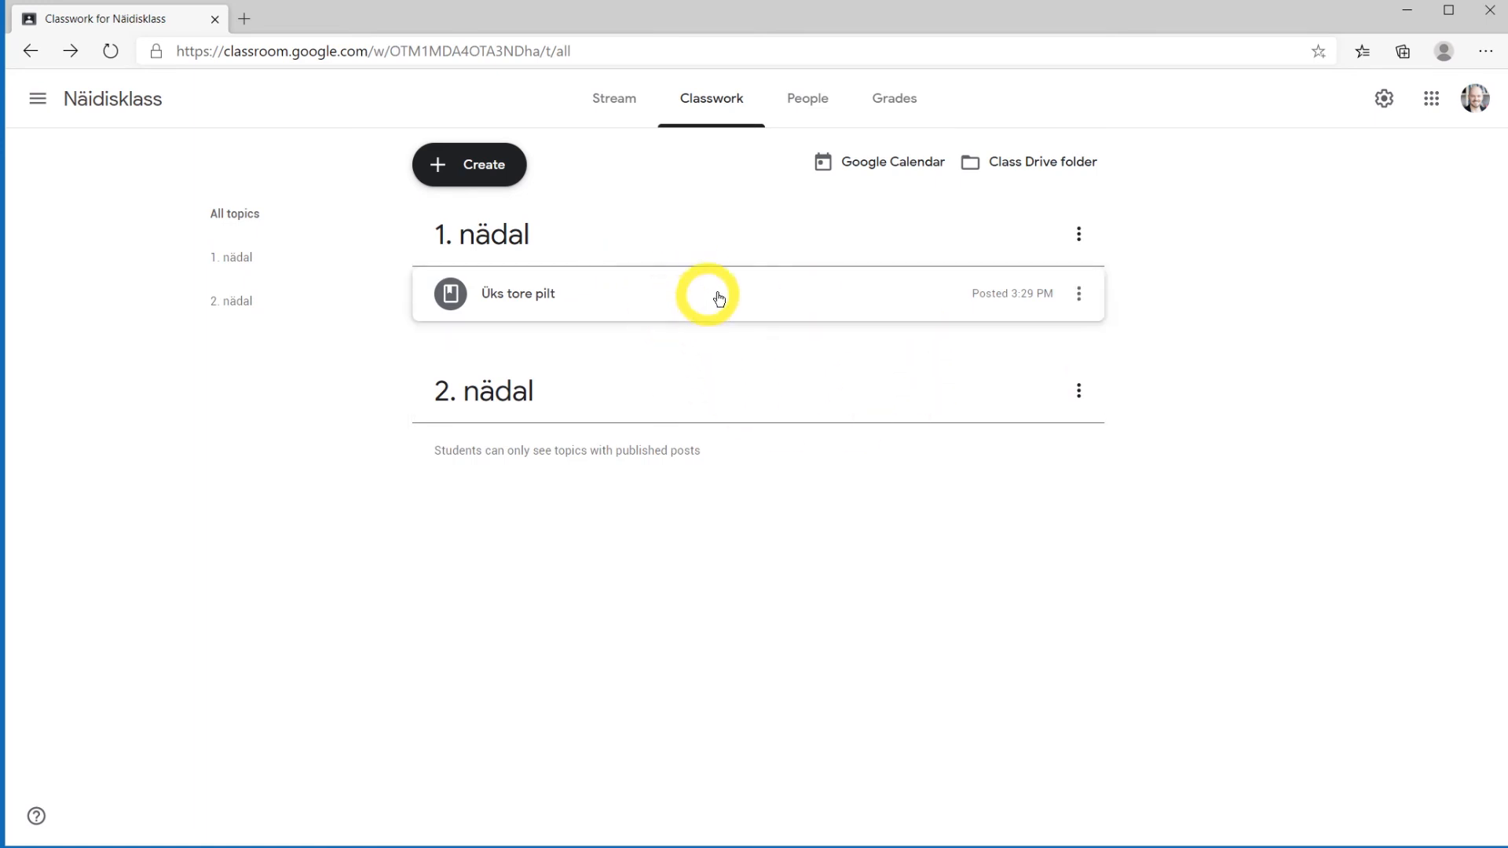
Review the posted "Üks tore pilt" material on its details page and check the class stream for its notice
left_click(736, 297)
left_click(522, 498)
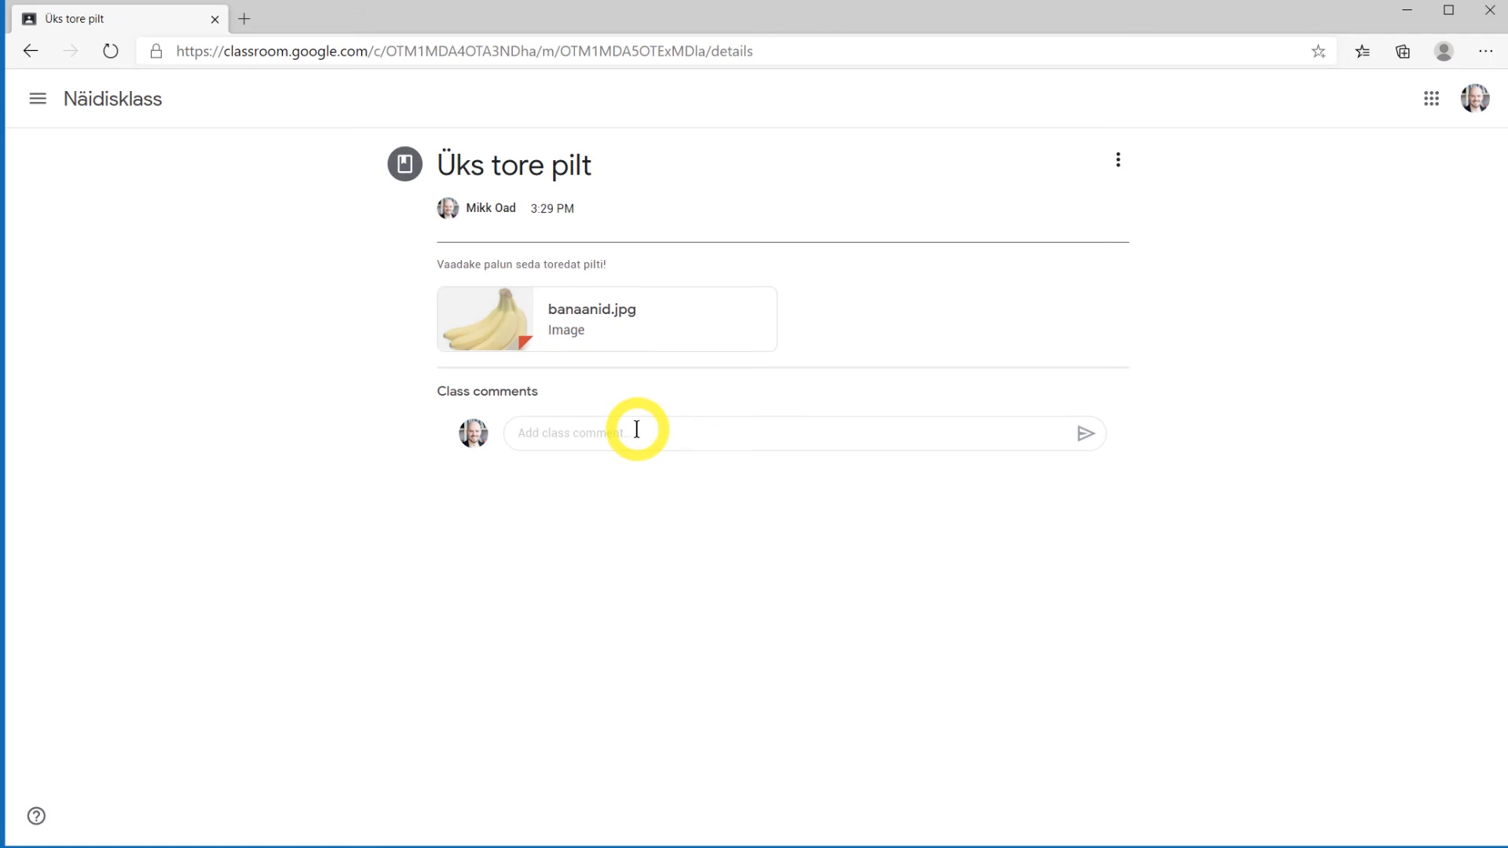
left_click(32, 50)
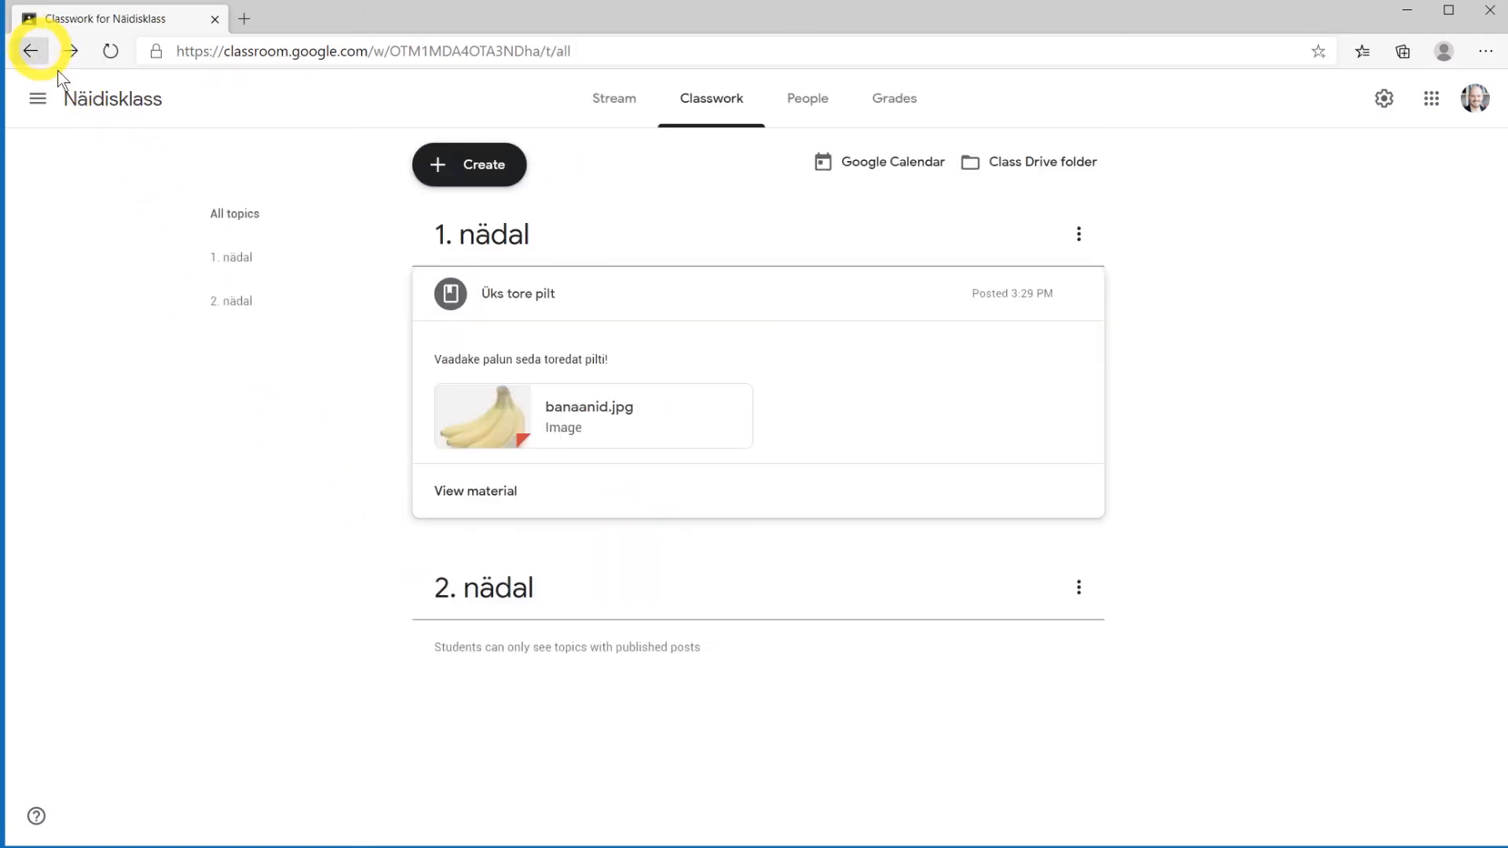
left_click(715, 295)
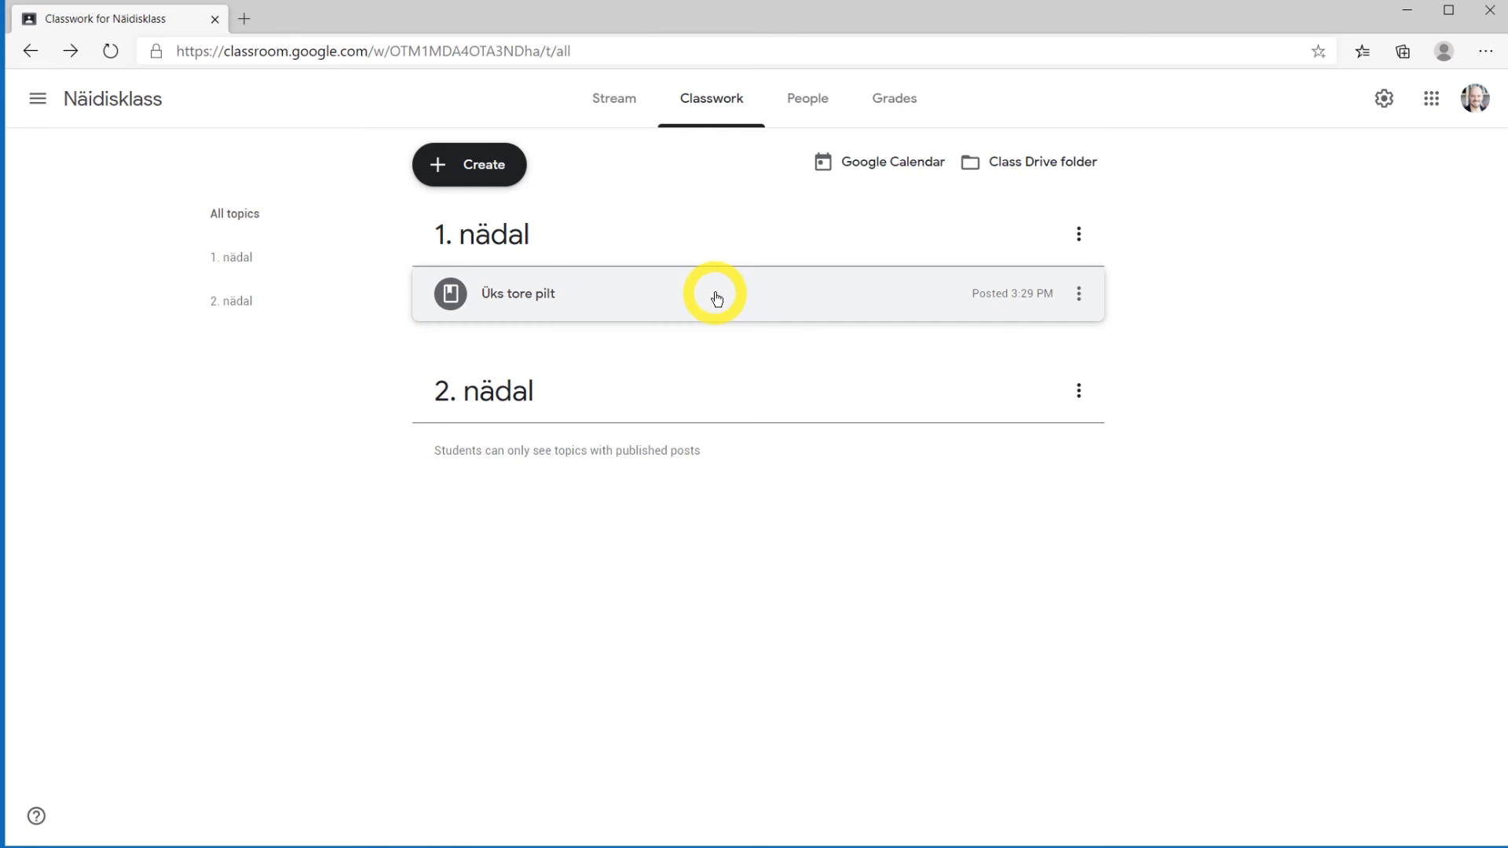
left_click(613, 102)
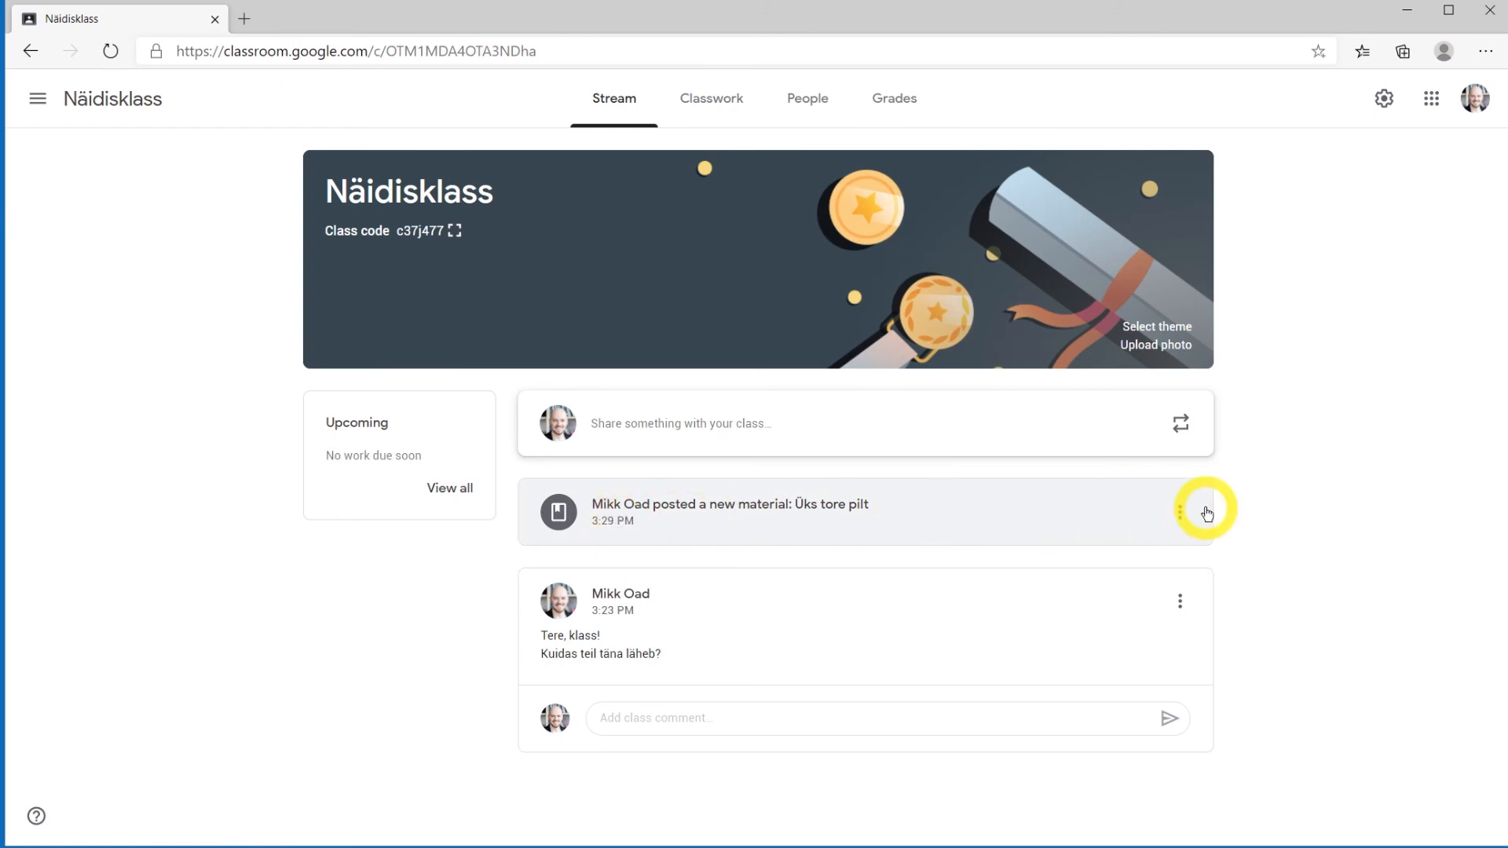
Go back to the classwork page and open the class Drive folder
left_click(697, 97)
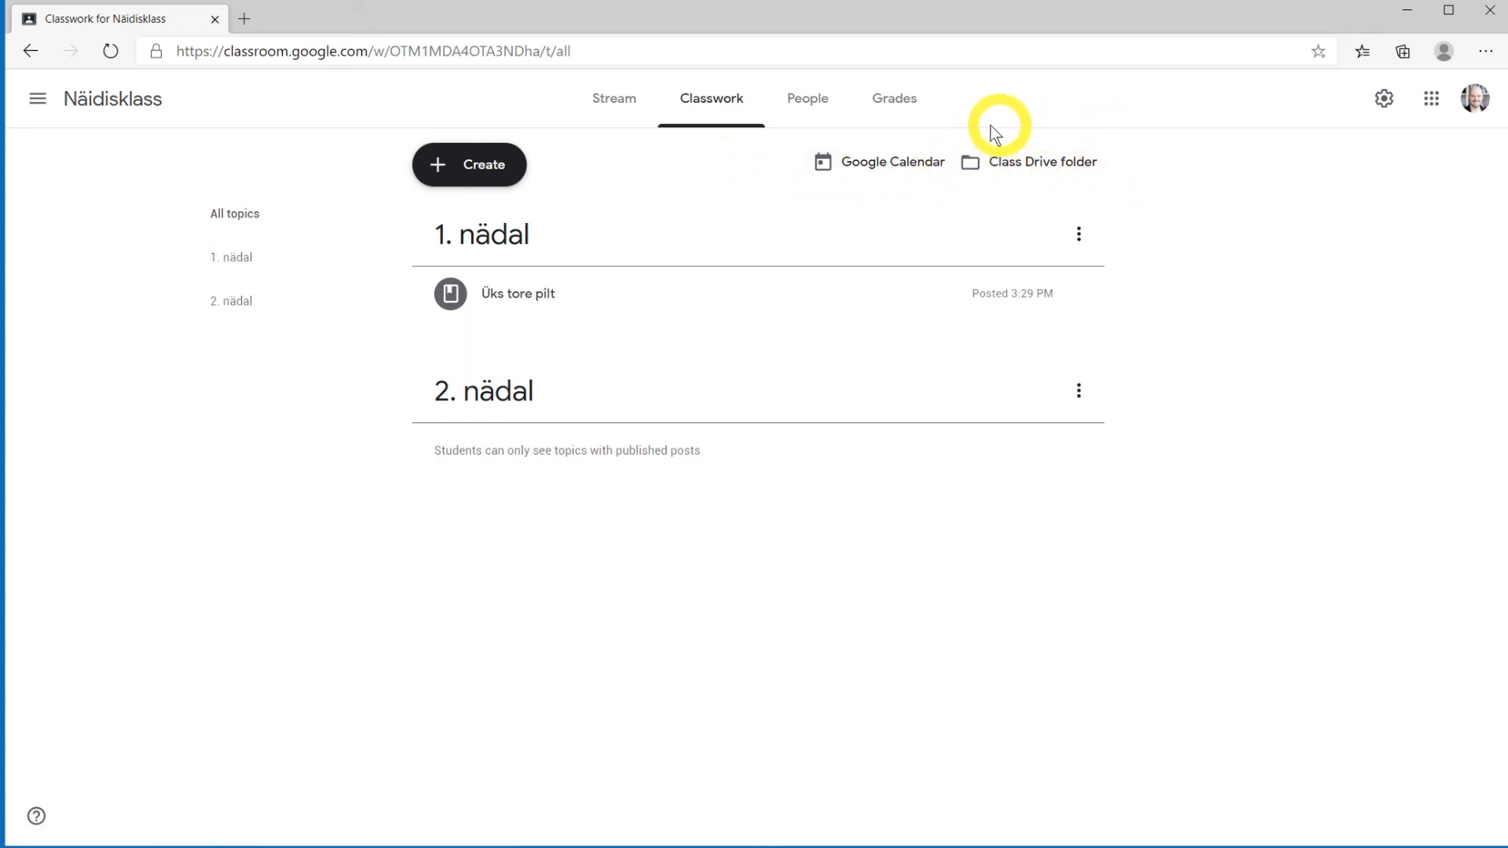
left_click(1054, 162)
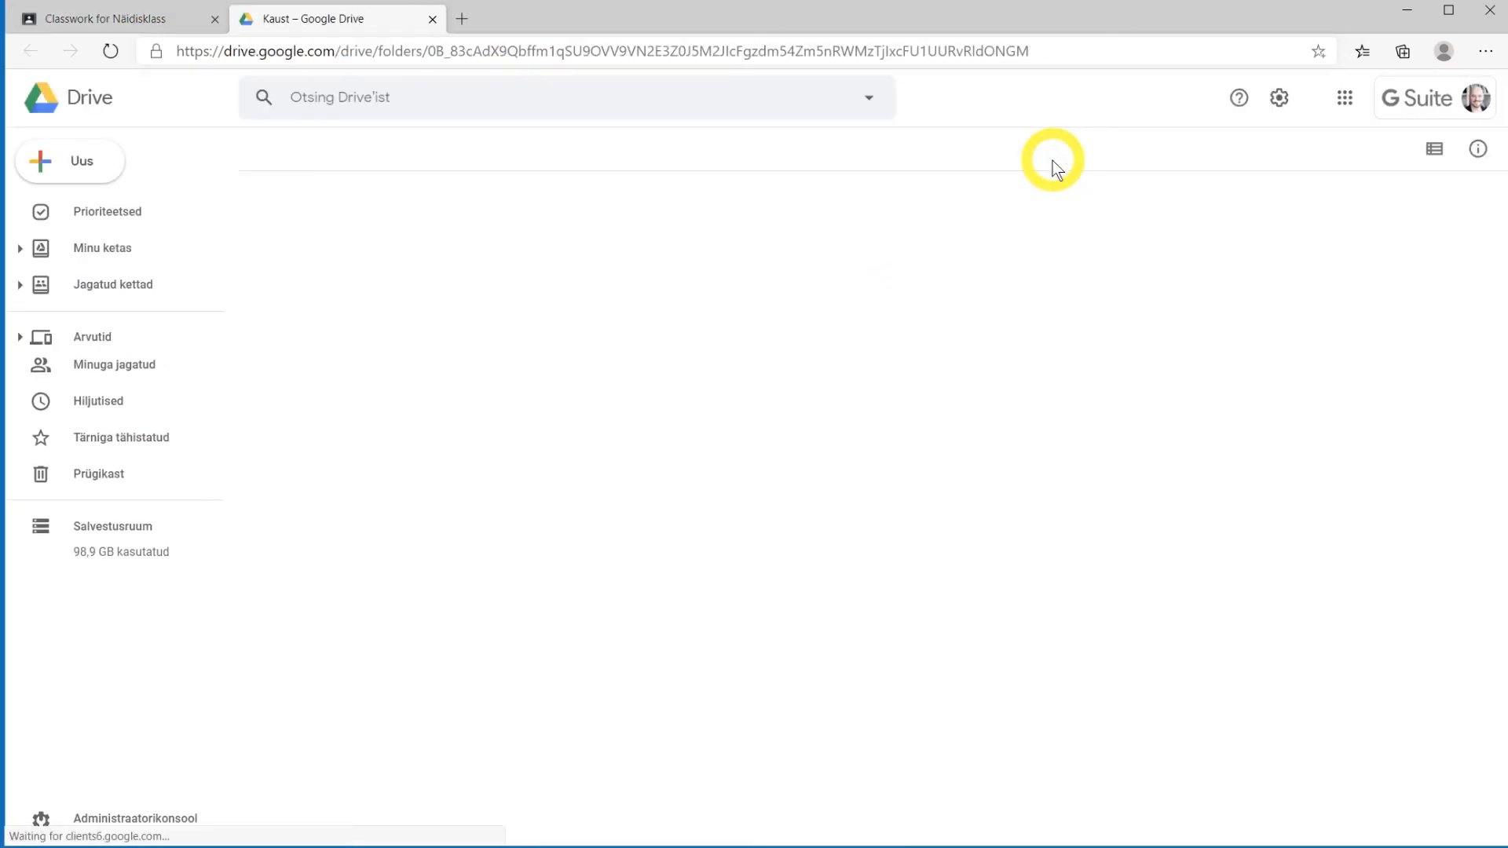